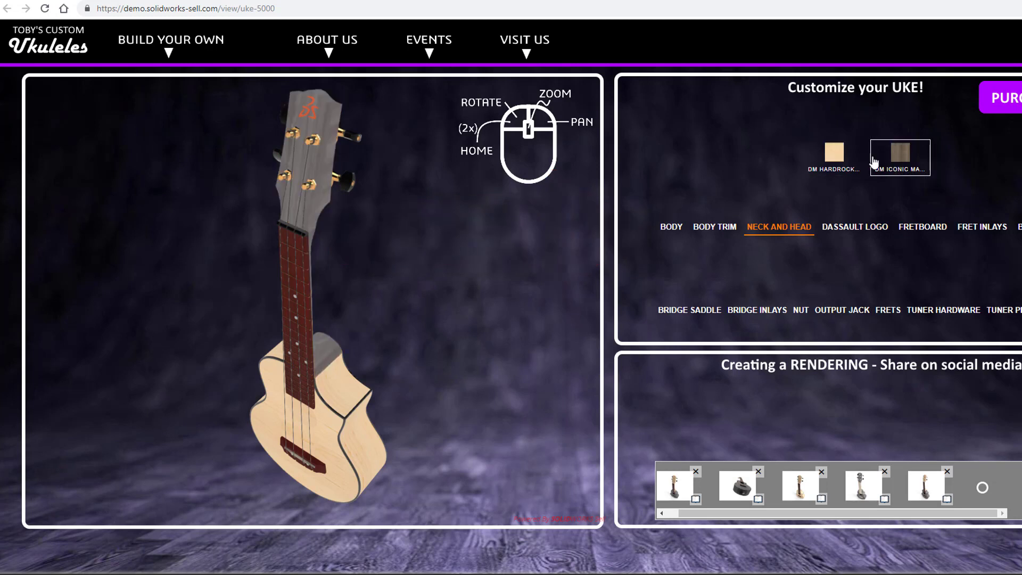
# Set the ukulele's neck and head to DM Iconic Maple and the Dassault logo to Deep Blue.
pyautogui.click(901, 162)
pyautogui.click(851, 234)
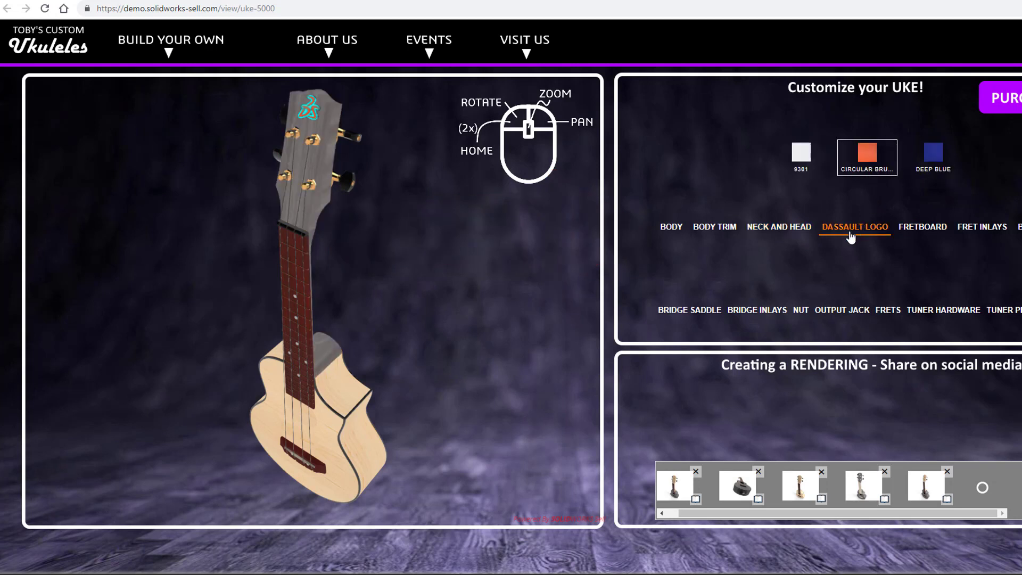
pyautogui.click(932, 155)
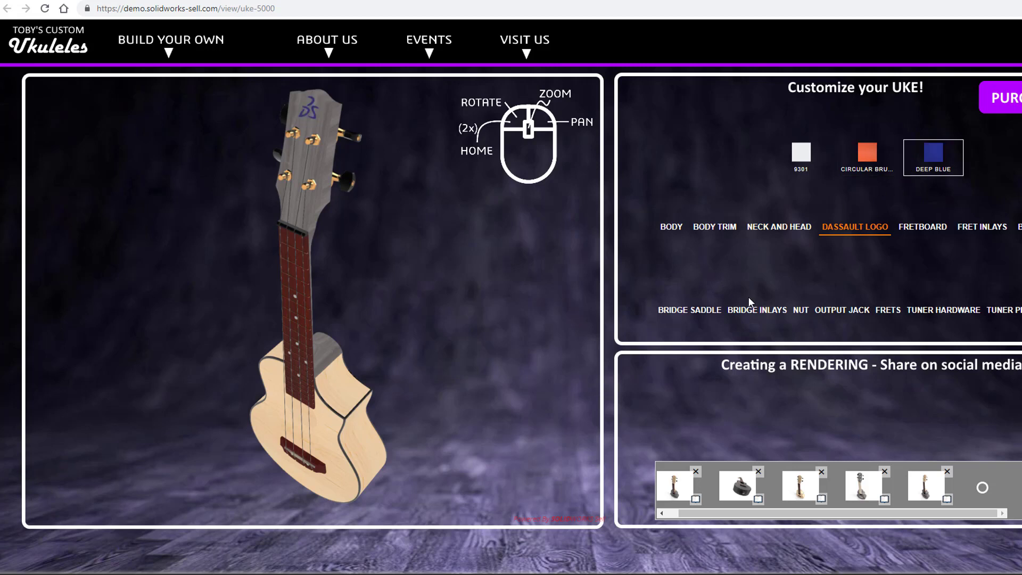
# Set the ukulele's body trim to the cream colour swatch.
pyautogui.click(699, 234)
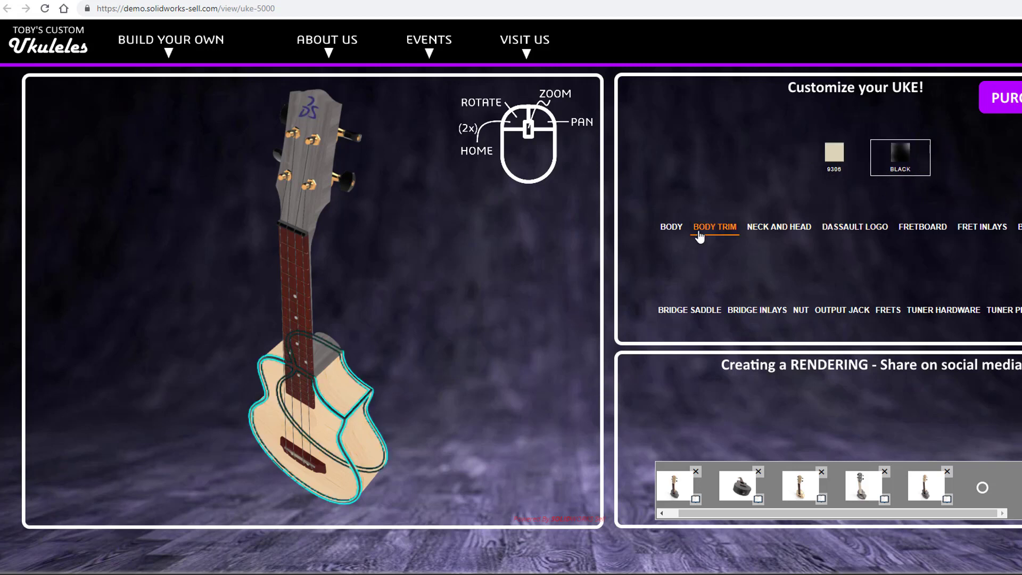
pyautogui.click(829, 159)
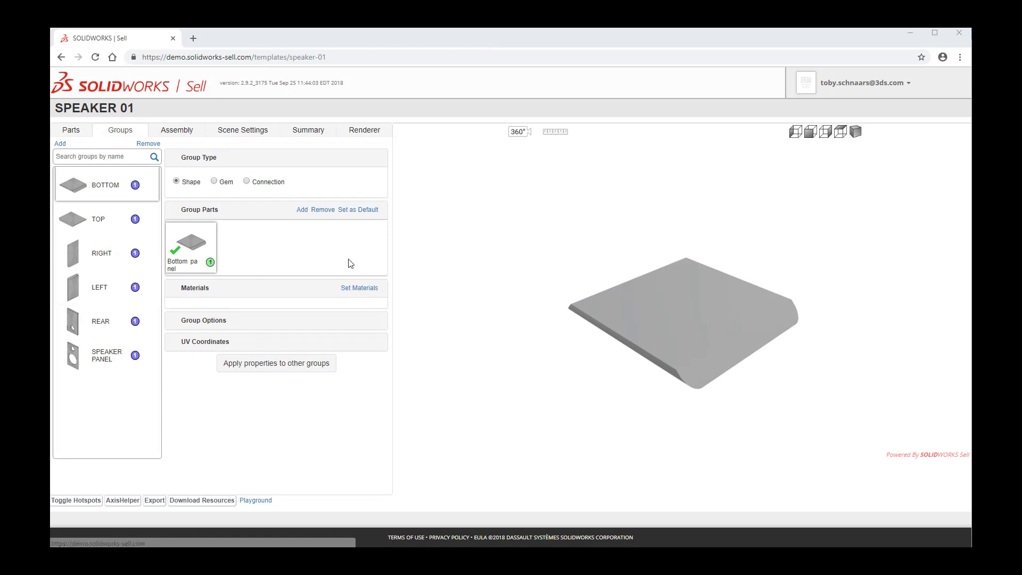
# Assign the Walnut and Oak wood materials to the Bottom group, filtering the material list by WOOD.
pyautogui.click(352, 293)
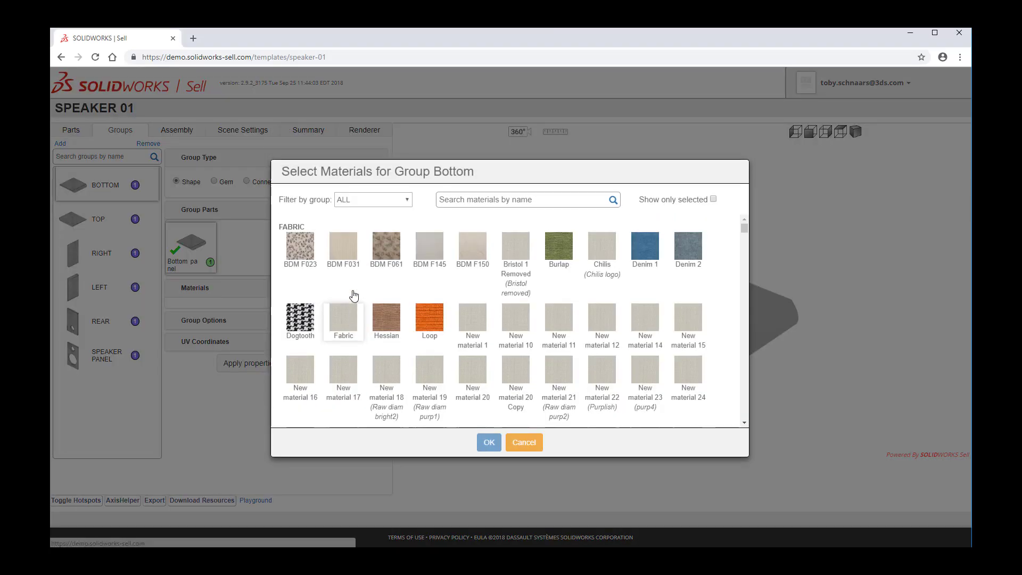
pyautogui.click(406, 200)
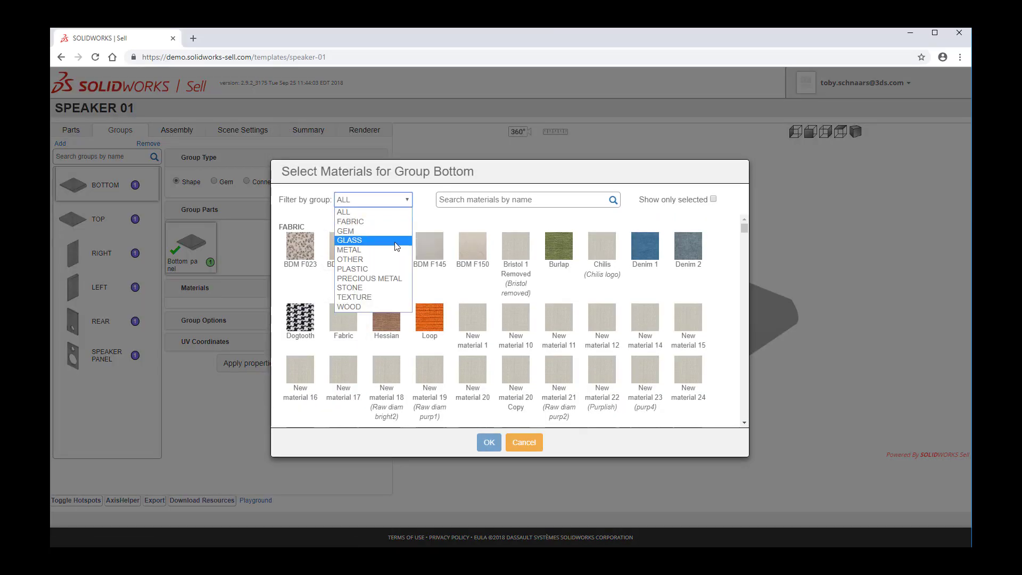
pyautogui.click(364, 308)
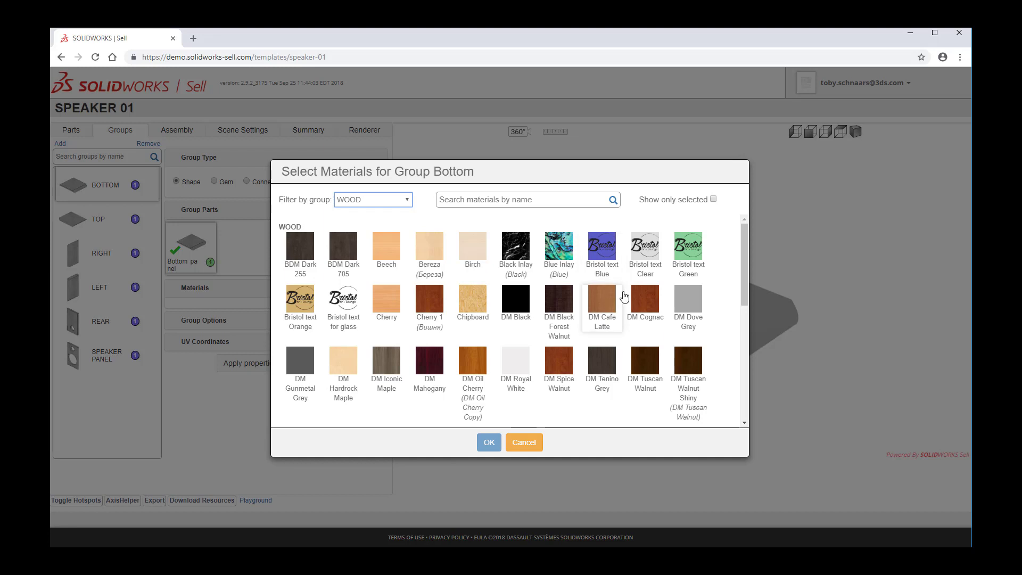
pyautogui.scroll(-6, 520, 358)
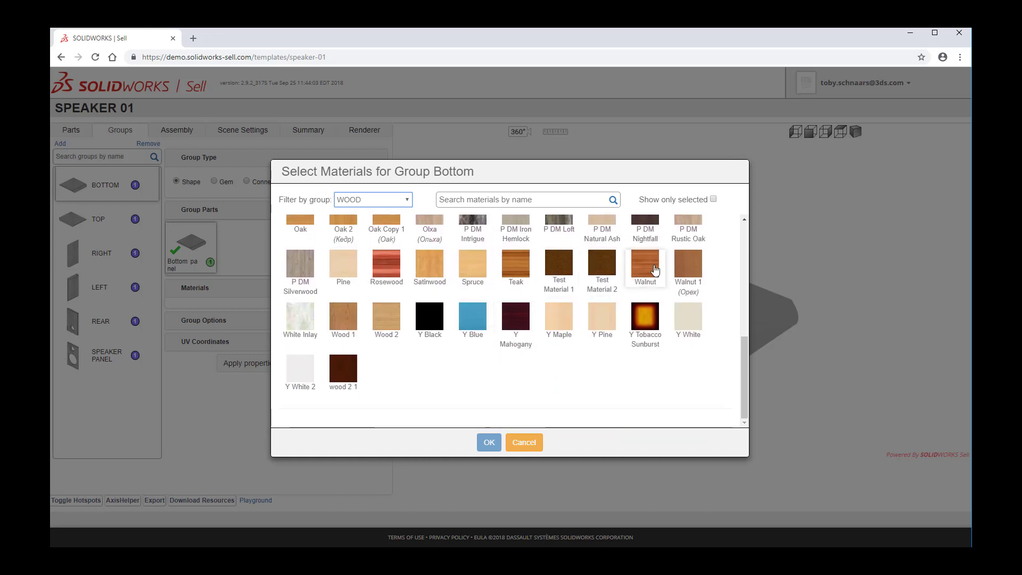
pyautogui.click(653, 270)
pyautogui.scroll(1, 401, 384)
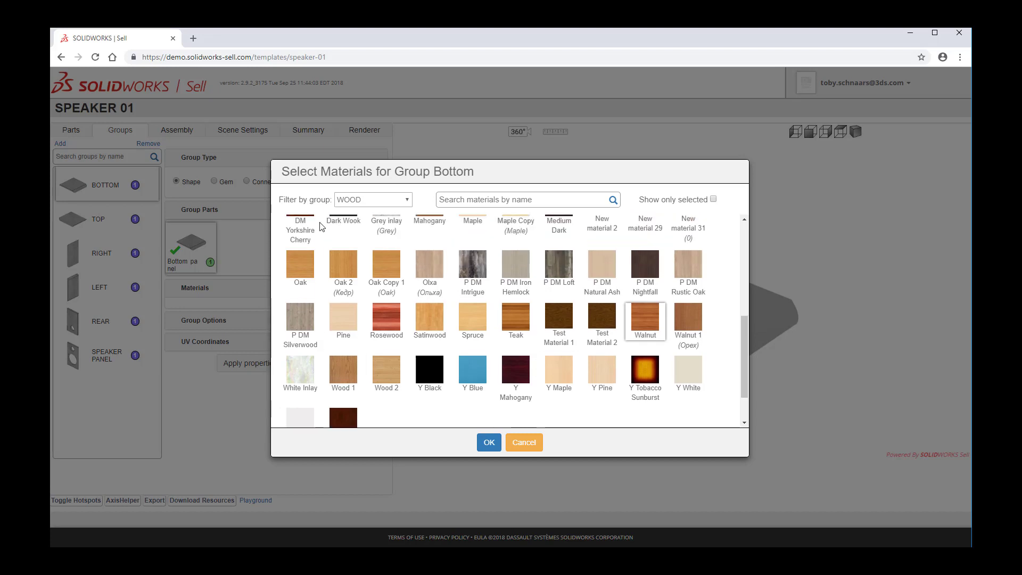
pyautogui.click(296, 277)
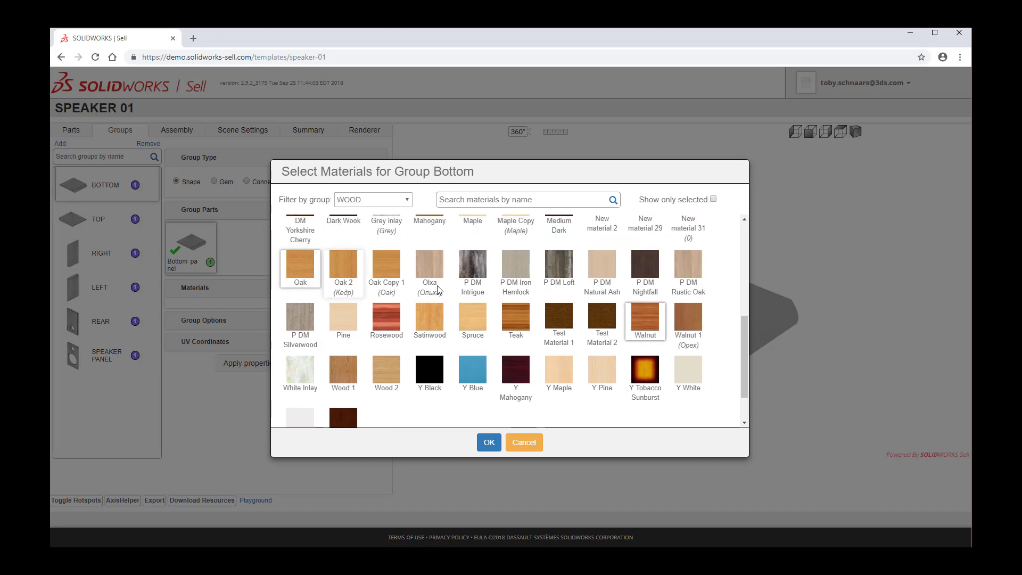
pyautogui.click(489, 444)
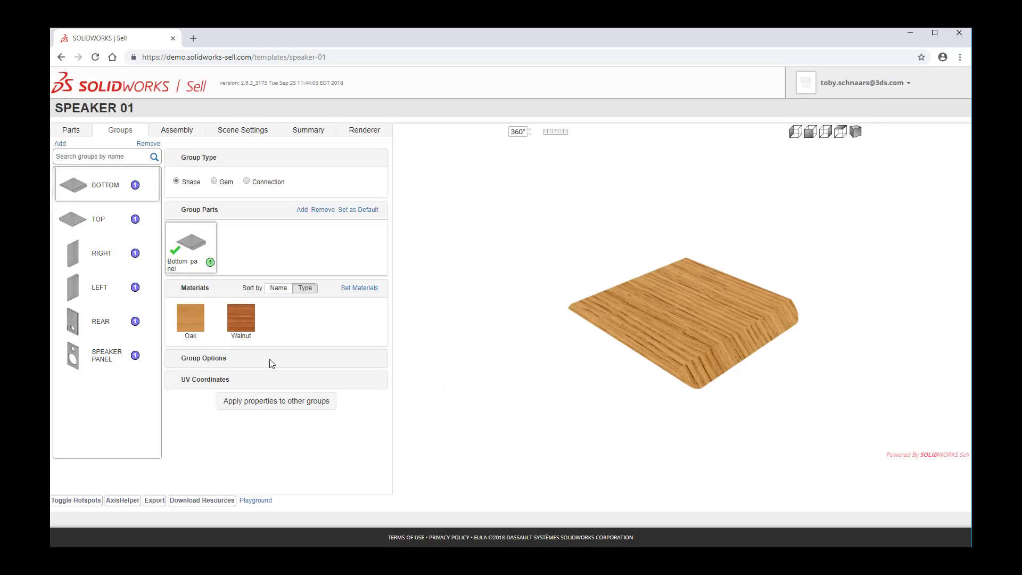
# Preview the bottom panel alternately with the Walnut and Oak materials, ending on Oak.
pyautogui.click(240, 321)
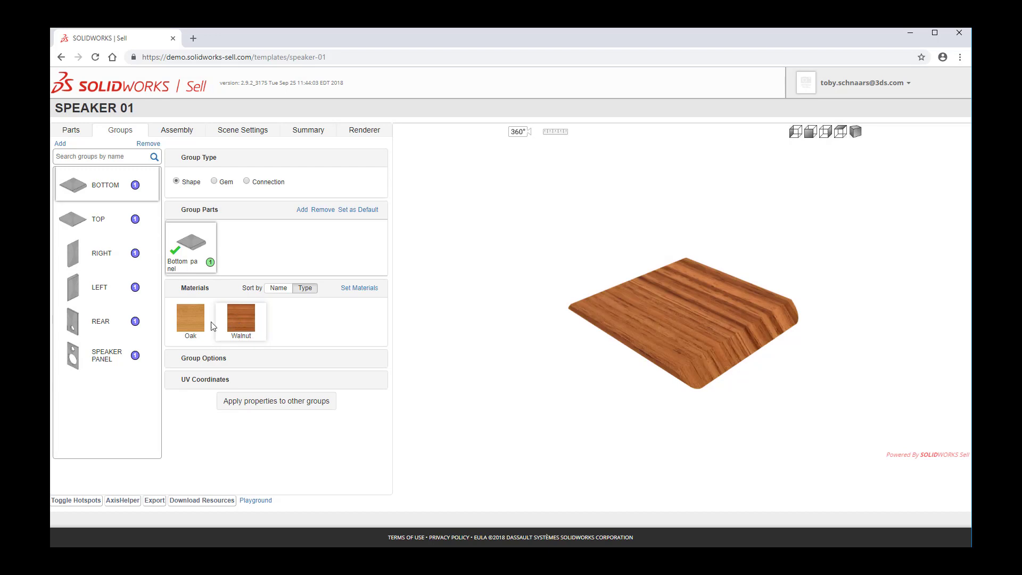
pyautogui.click(188, 320)
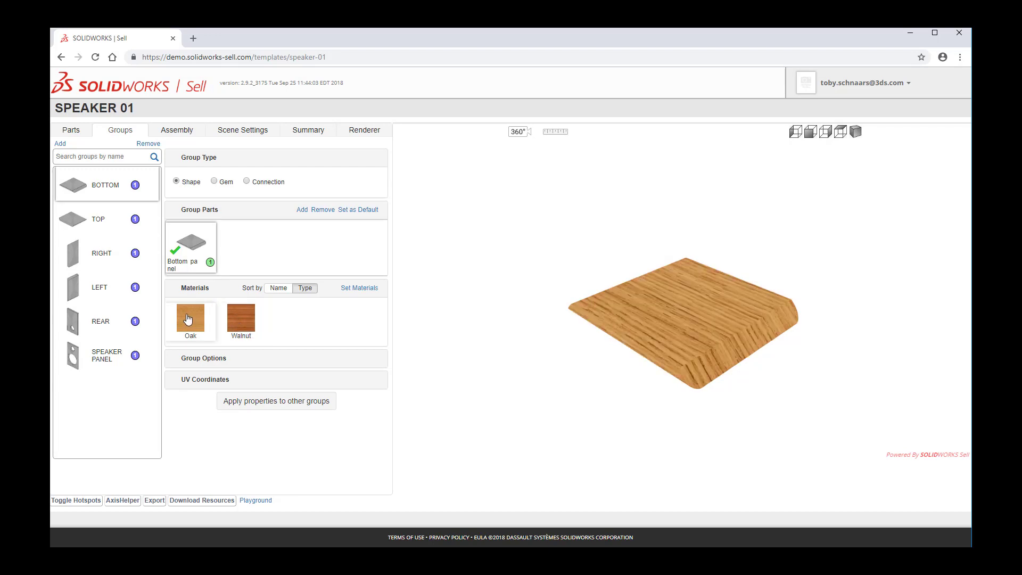
pyautogui.click(241, 324)
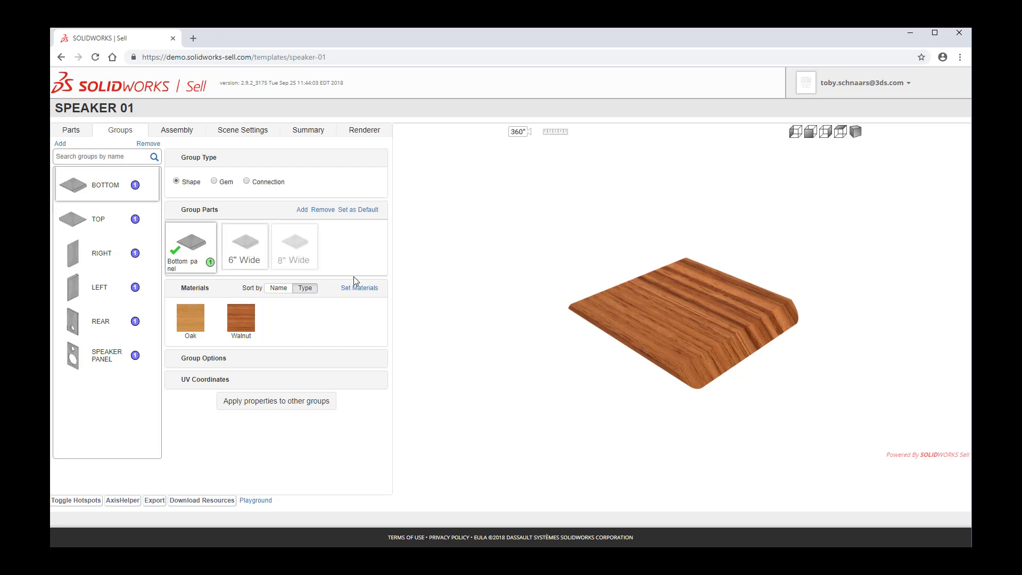
pyautogui.click(193, 325)
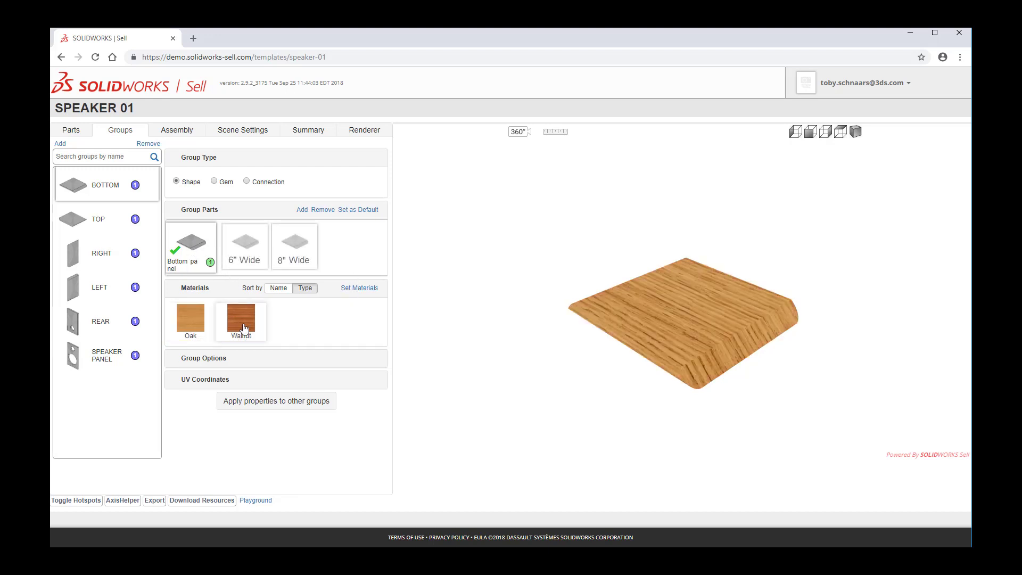
pyautogui.click(237, 327)
pyautogui.click(191, 322)
pyautogui.click(239, 322)
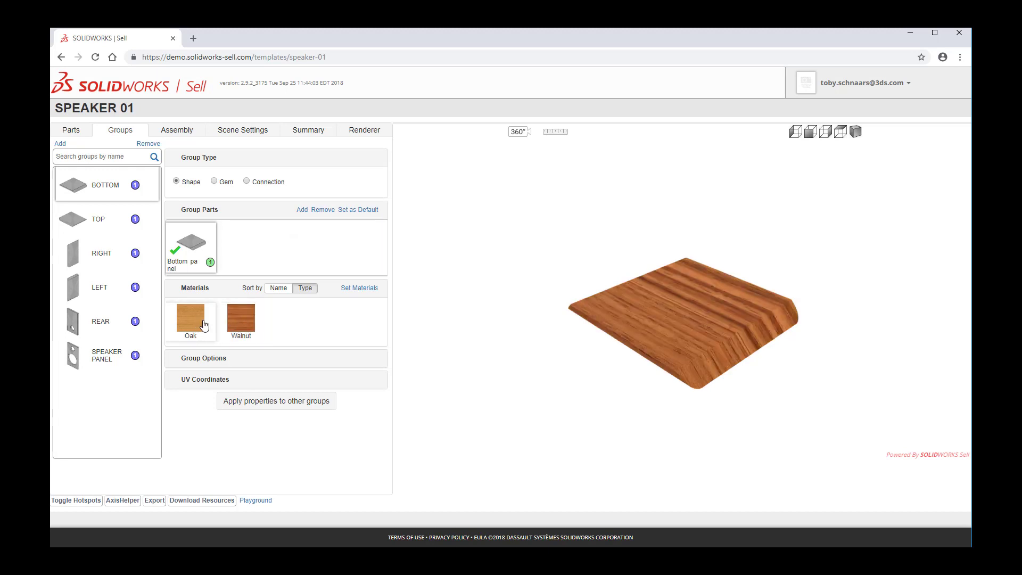
pyautogui.click(192, 325)
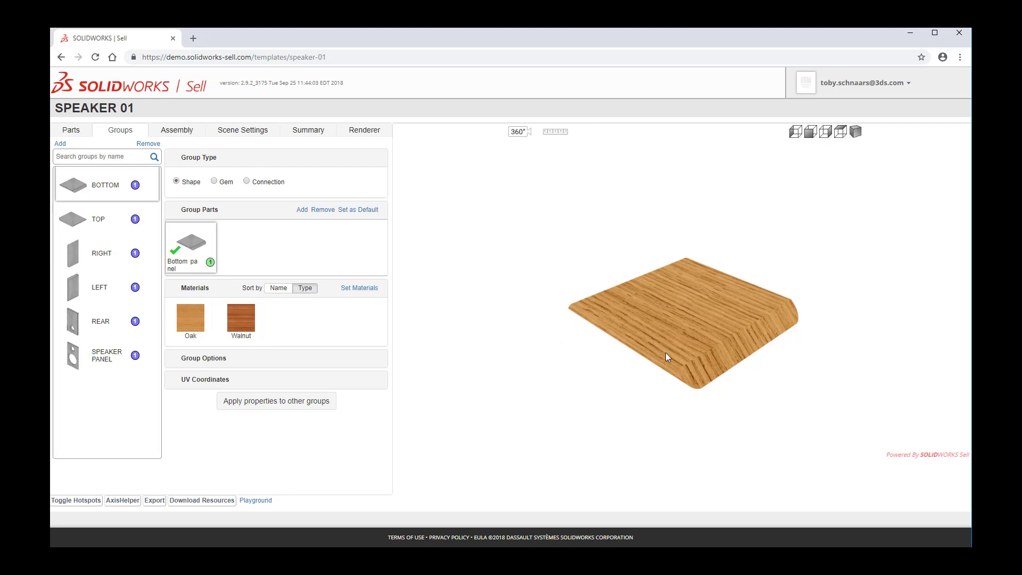
pyautogui.moveTo(651, 400)
pyautogui.mouseDown()
pyautogui.moveTo(634, 315)
pyautogui.moveTo(643, 431)
pyautogui.moveTo(640, 317)
pyautogui.moveTo(648, 411)
pyautogui.moveTo(652, 399)
pyautogui.mouseUp()
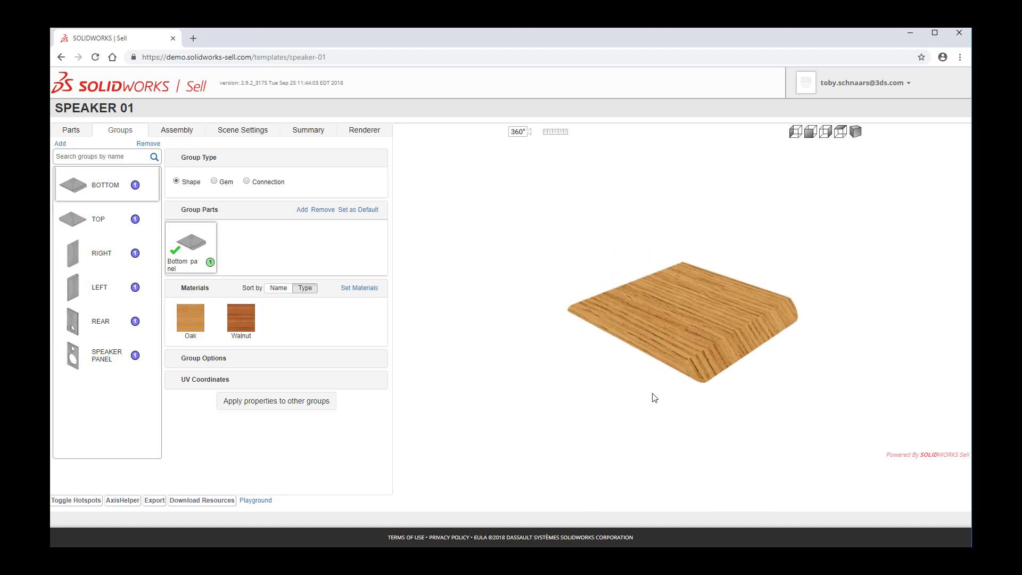
# Open the bottom group's UV Coordinates settings and set the mapping to Default.
pyautogui.click(200, 384)
pyautogui.click(266, 361)
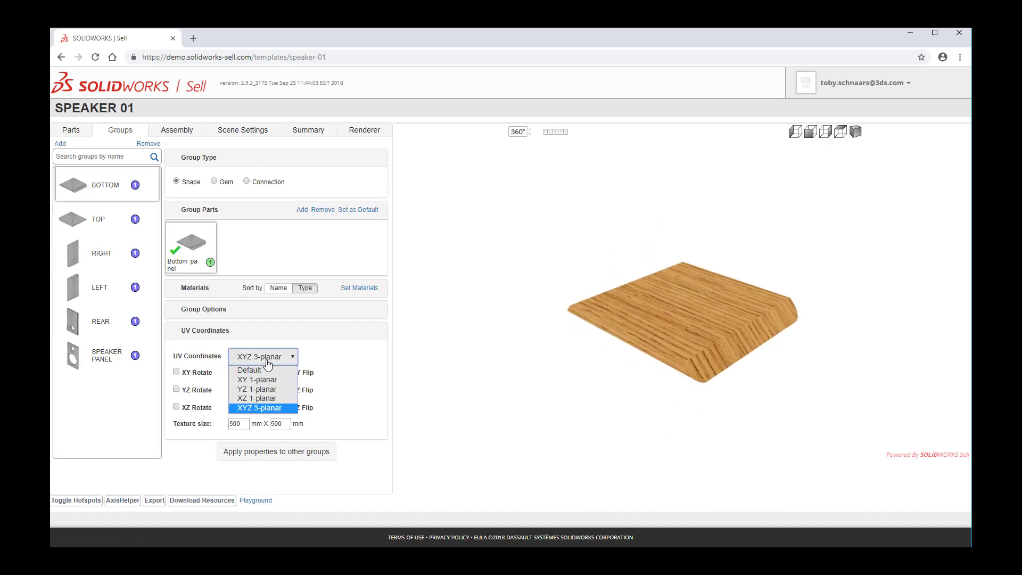
pyautogui.click(250, 370)
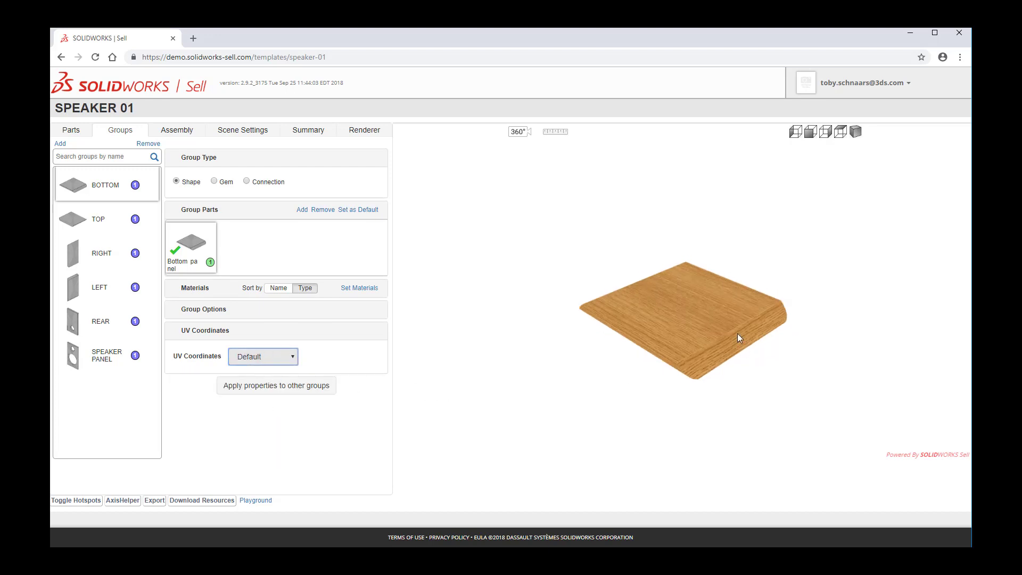
# Set the bottom group's UV coordinates to XY 1-planar and toggle the XY Rotate option.
pyautogui.scroll(5, 752, 324)
pyautogui.moveTo(630, 411)
pyautogui.mouseDown()
pyautogui.moveTo(628, 342)
pyautogui.moveTo(629, 433)
pyautogui.moveTo(628, 352)
pyautogui.moveTo(634, 415)
pyautogui.mouseUp()
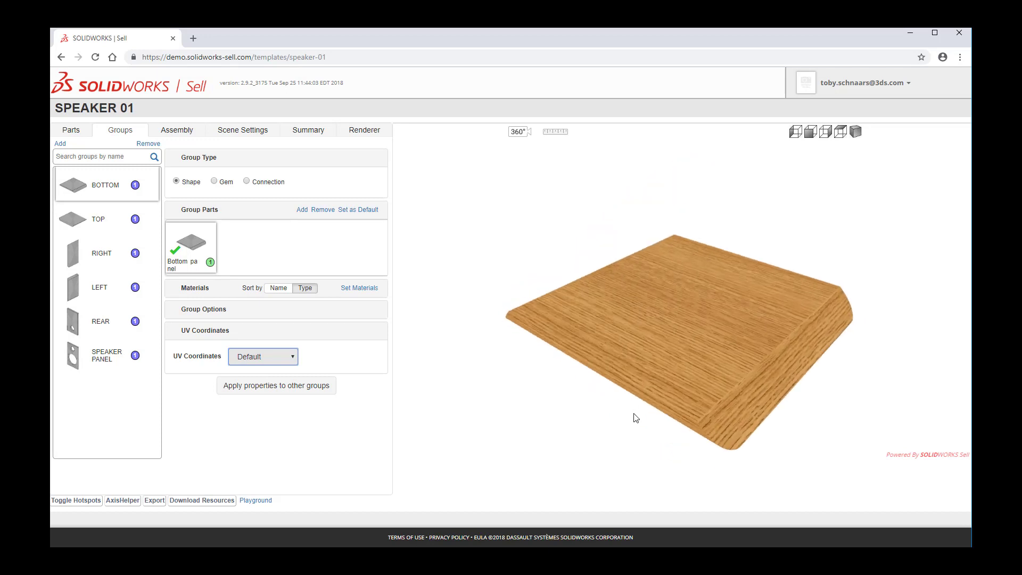
pyautogui.click(280, 367)
pyautogui.click(272, 379)
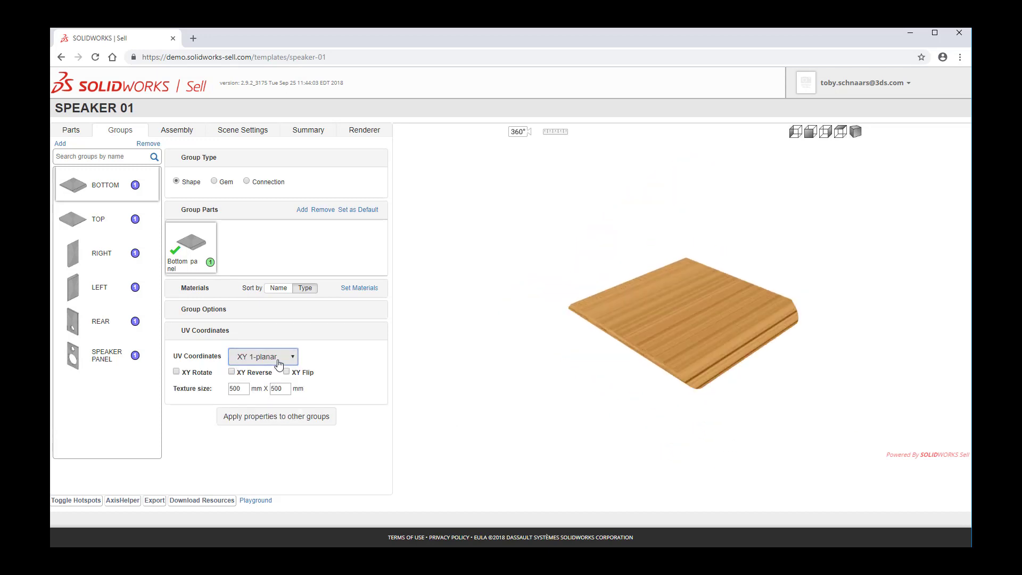
pyautogui.click(279, 362)
pyautogui.click(280, 362)
pyautogui.click(184, 376)
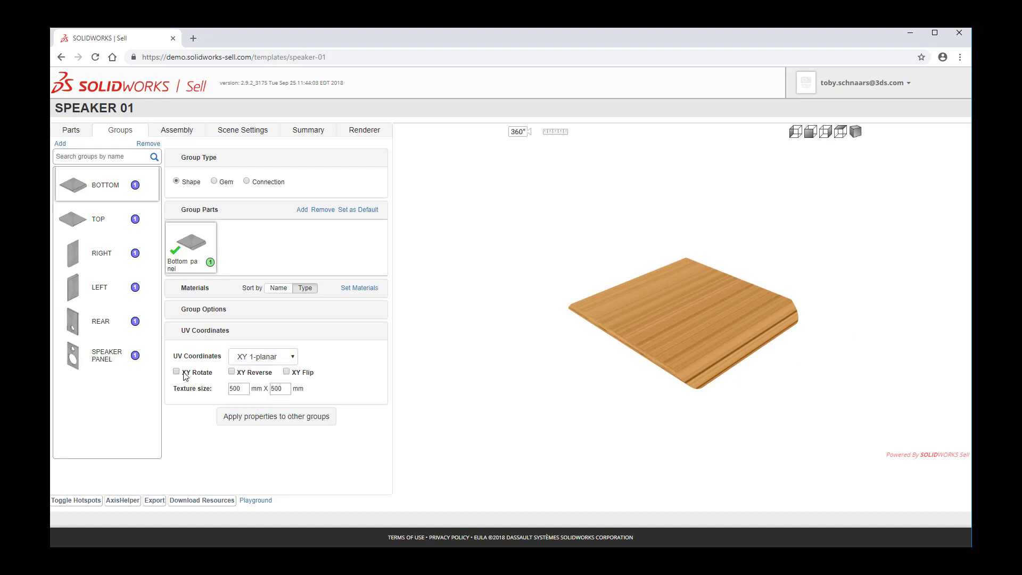
pyautogui.click(184, 375)
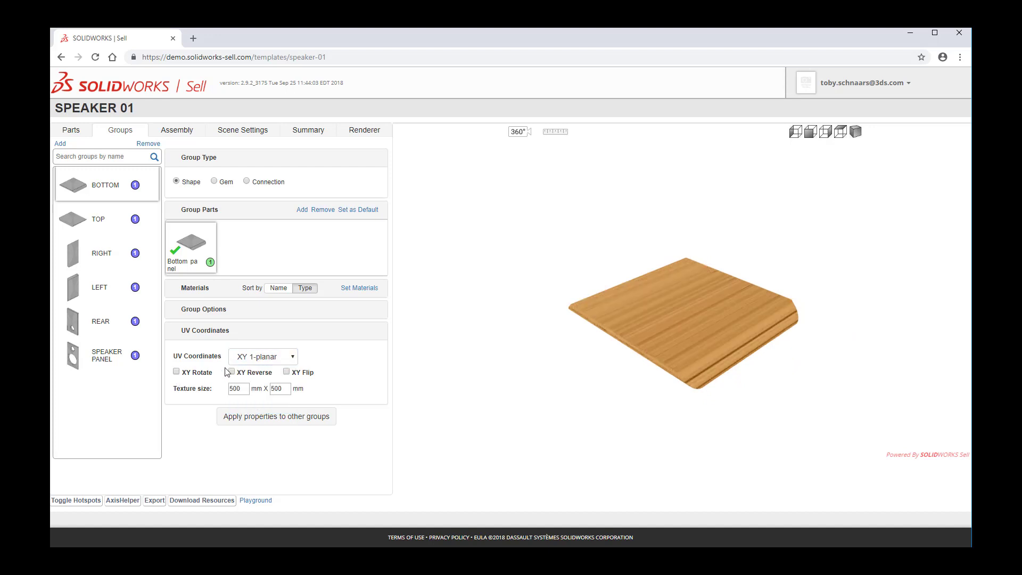
# Set the UV coordinates to XYZ 3-planar and try toggling the XY Rotate and YZ Rotate options.
pyautogui.click(262, 358)
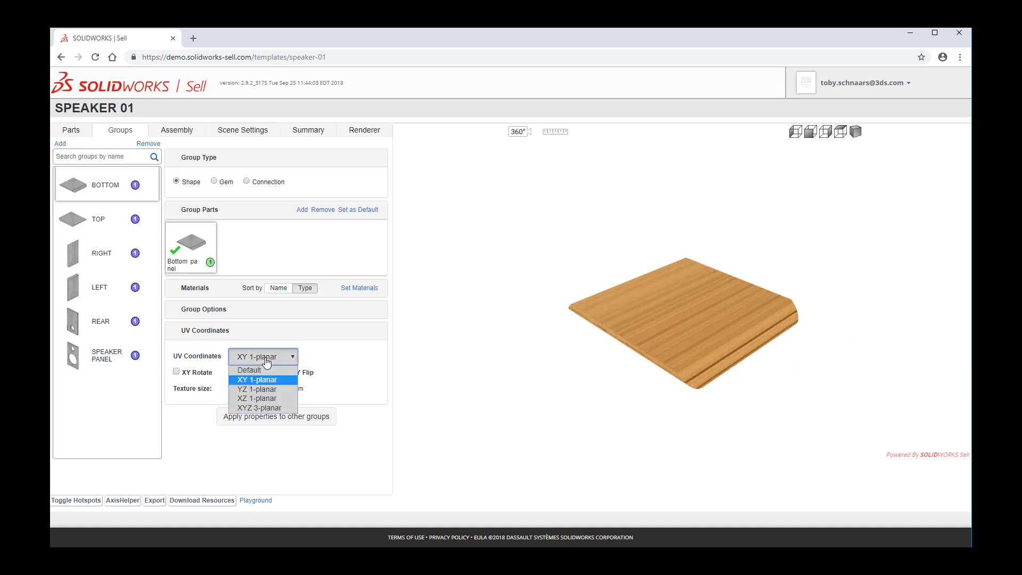
pyautogui.click(273, 408)
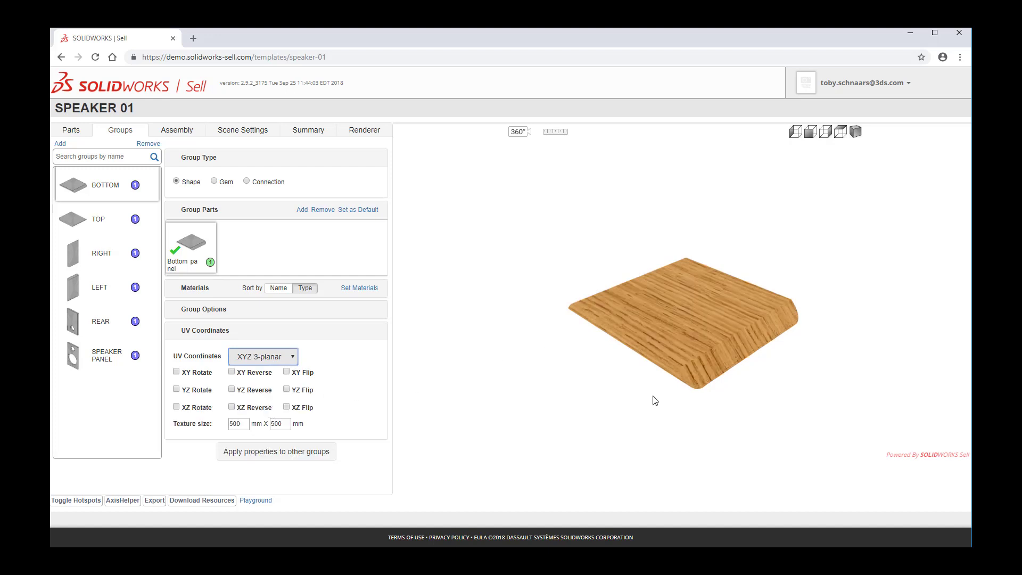
pyautogui.click(178, 372)
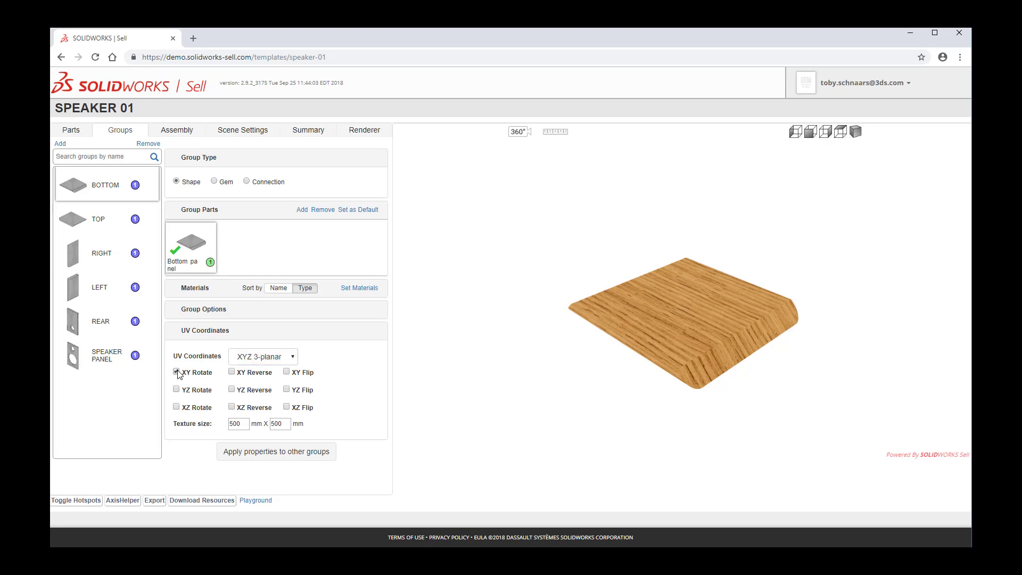
pyautogui.click(176, 372)
pyautogui.moveTo(745, 334); pyautogui.dragTo(672, 341)
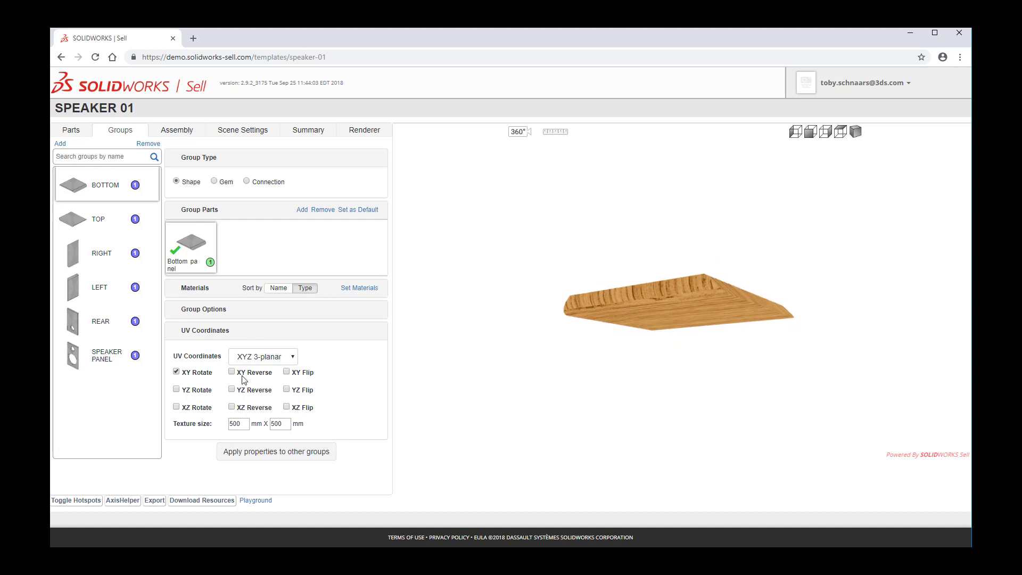
pyautogui.click(196, 375)
# Set the texture size to 400 mm by 400 mm.
pyautogui.moveTo(613, 395)
pyautogui.mouseDown()
pyautogui.moveTo(618, 351)
pyautogui.moveTo(618, 404)
pyautogui.mouseUp()
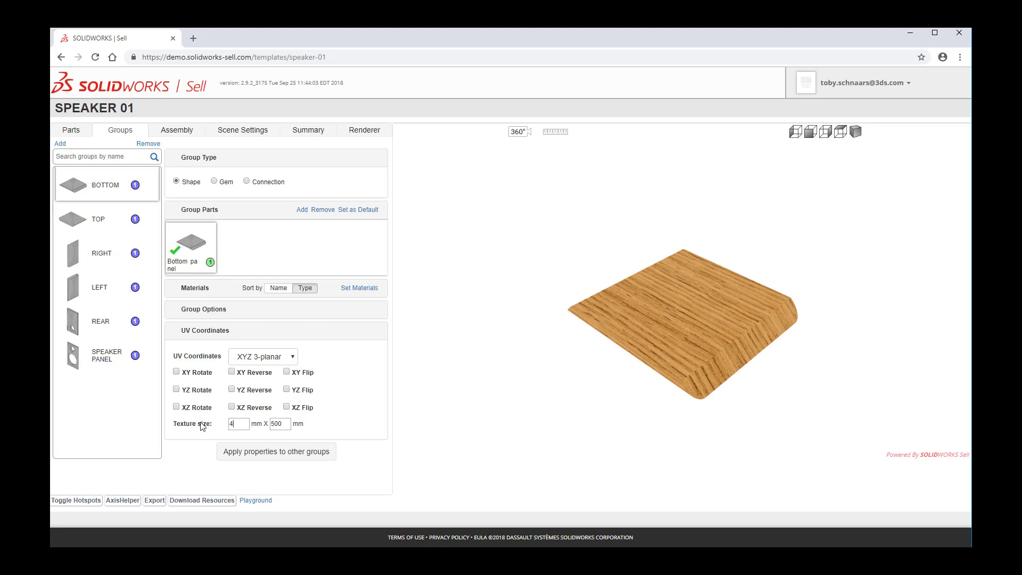
pyautogui.press('Tab')
pyautogui.press('Tab')
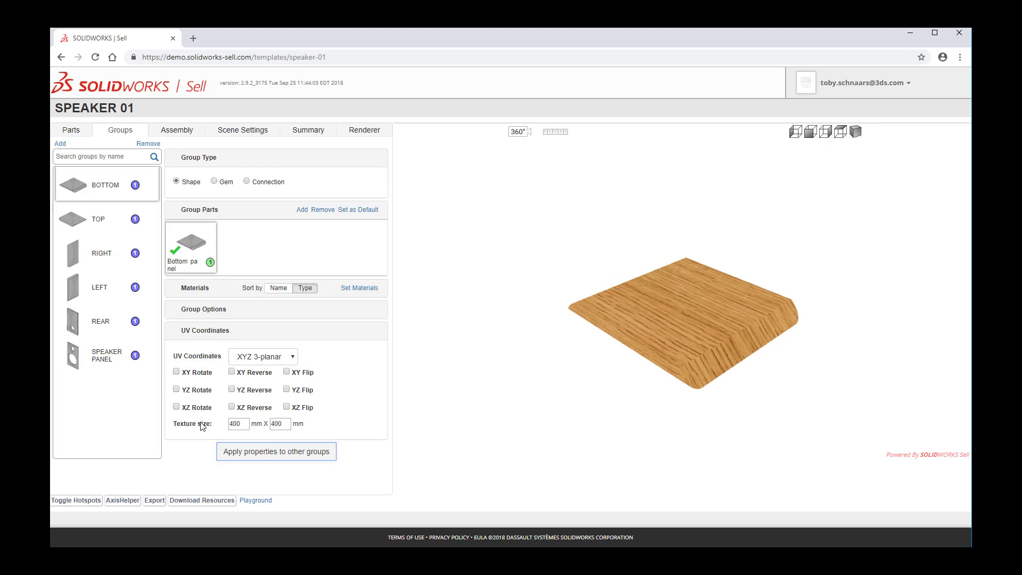
# Set the texture size to 500 mm by 500 mm and reopen the group's Materials section.
pyautogui.scroll(2, 703, 341)
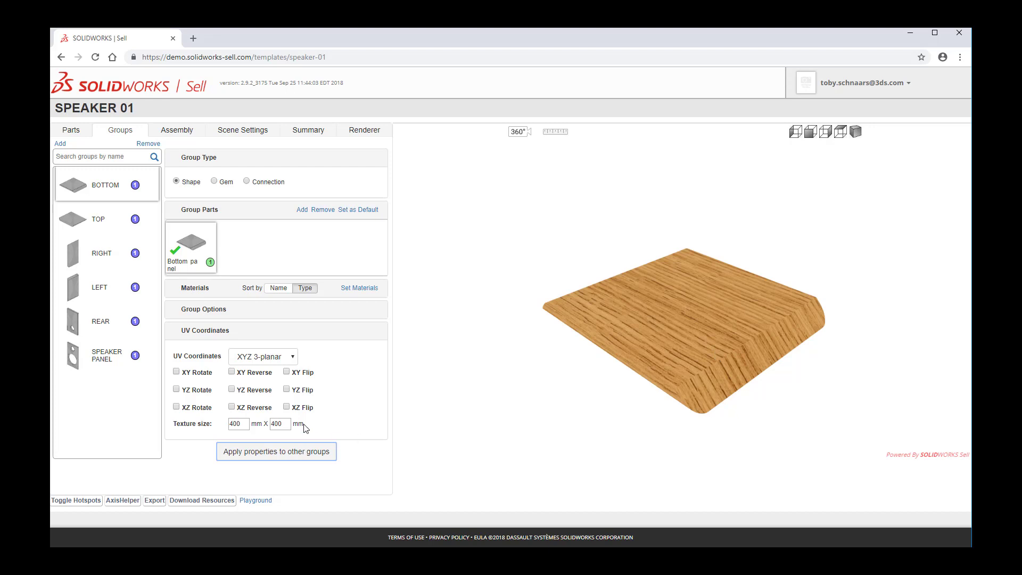
pyautogui.click(247, 424)
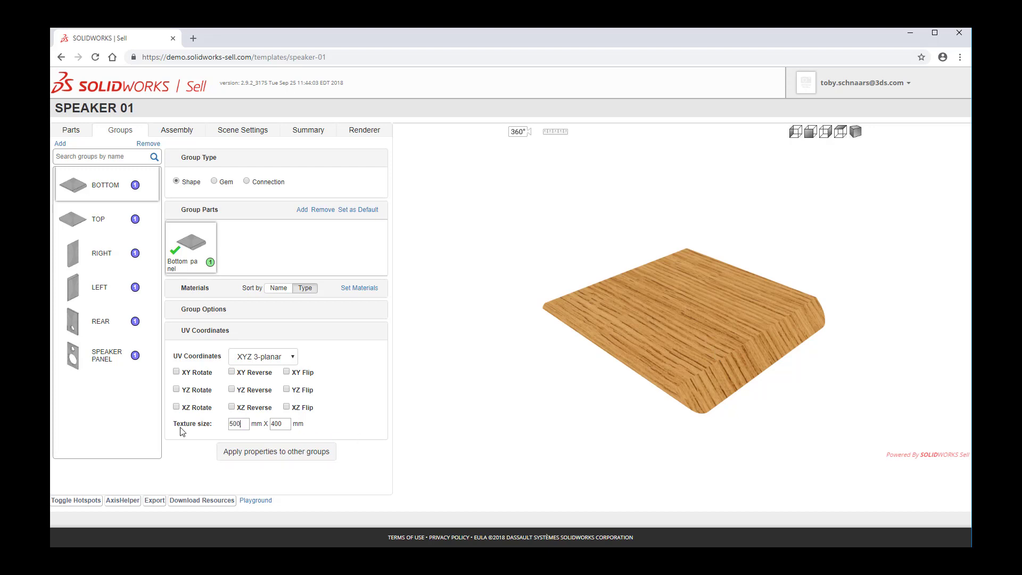
pyautogui.press('Tab')
pyautogui.press('Tab')
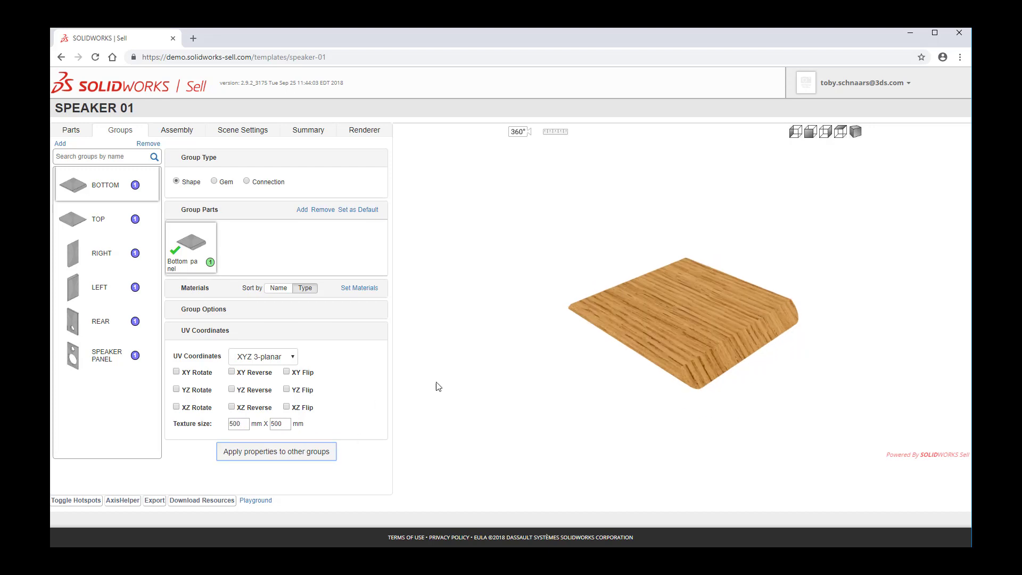
pyautogui.moveTo(726, 415)
pyautogui.mouseDown()
pyautogui.moveTo(714, 337)
pyautogui.moveTo(722, 430)
pyautogui.mouseUp()
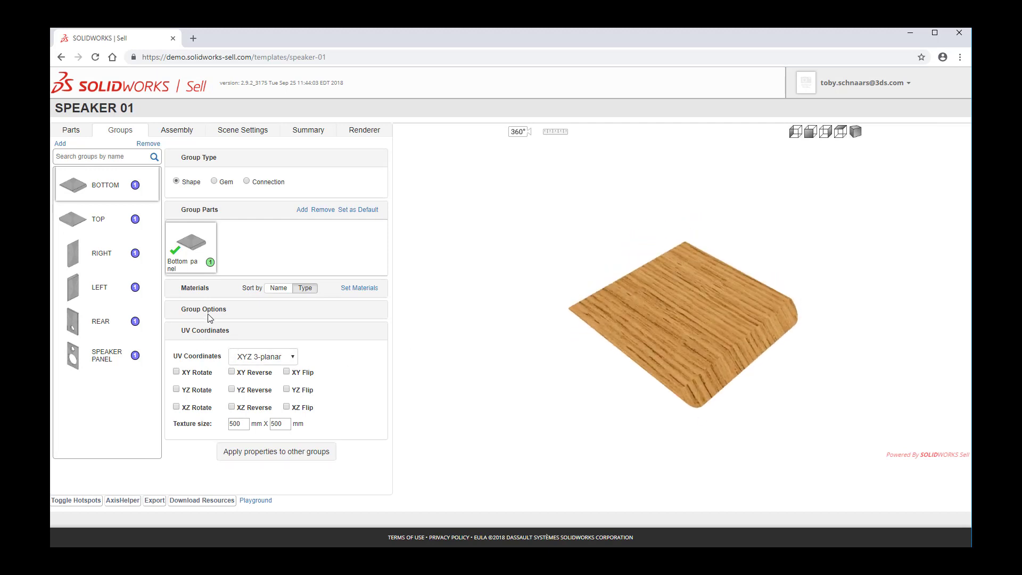
pyautogui.click(195, 292)
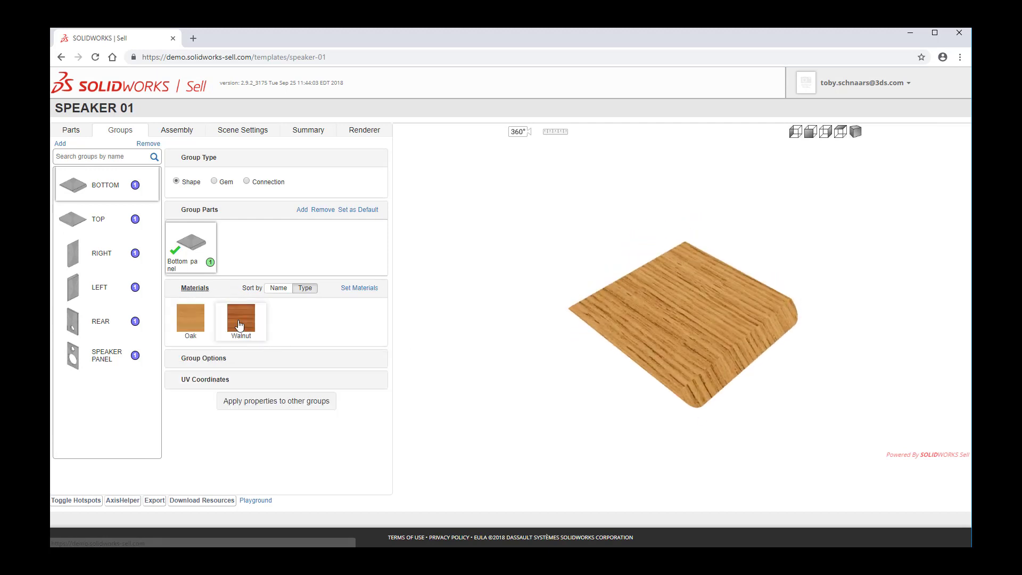
# Preview the bottom panel in the Walnut material and then switch back to Oak.
pyautogui.click(241, 322)
pyautogui.moveTo(544, 425)
pyautogui.mouseDown()
pyautogui.moveTo(554, 332)
pyautogui.moveTo(545, 424)
pyautogui.mouseUp()
pyautogui.click(194, 319)
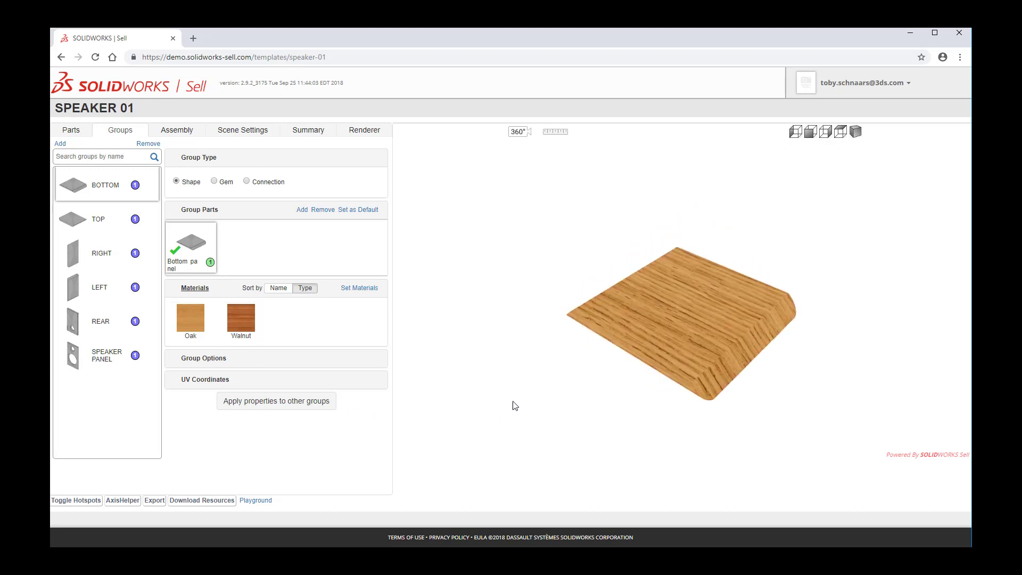
pyautogui.click(96, 234)
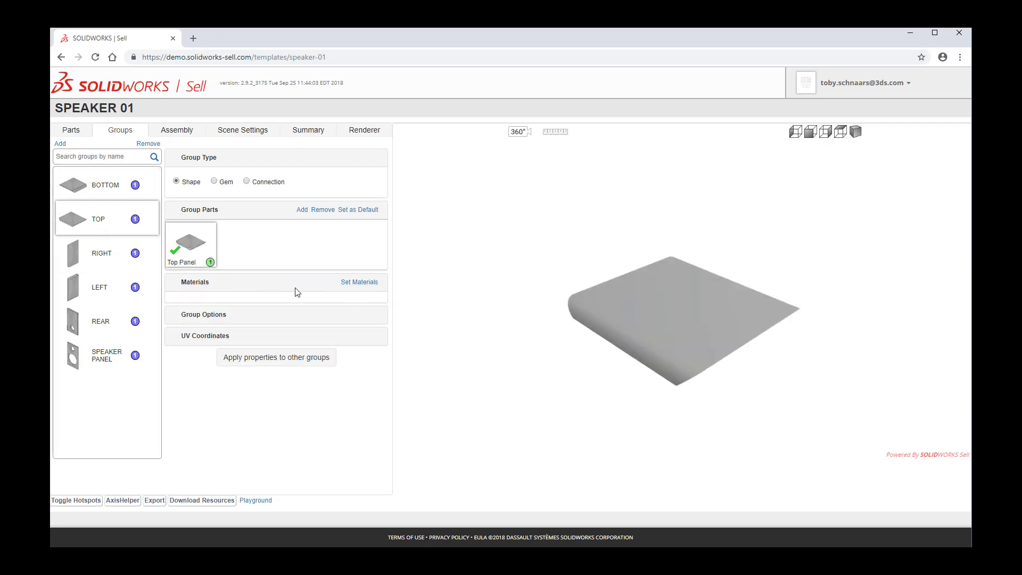
pyautogui.click(360, 284)
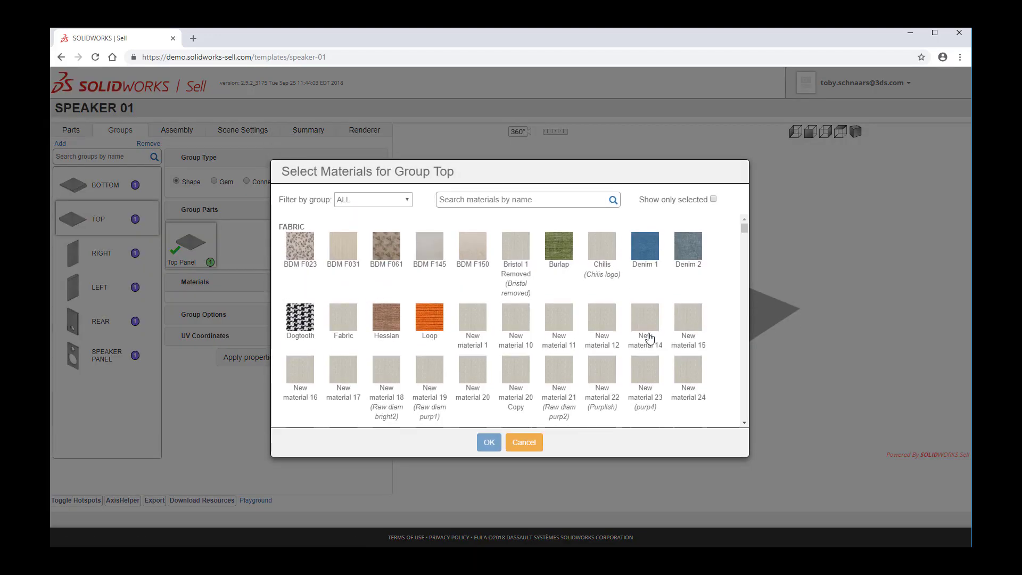
pyautogui.scroll(-10, 645, 335)
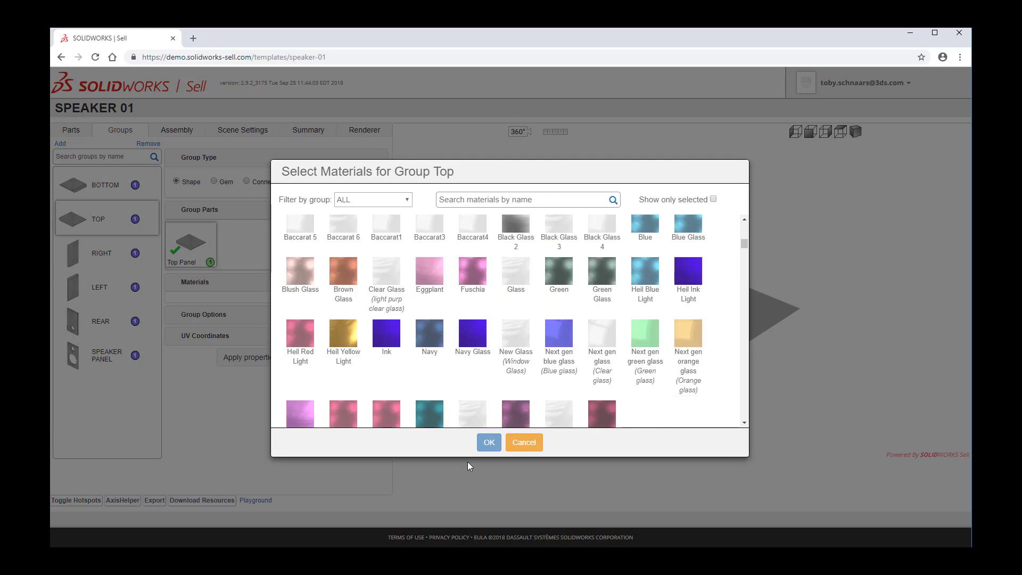
pyautogui.click(524, 443)
# Apply the Bottom group's materials to the Top group.
pyautogui.click(107, 194)
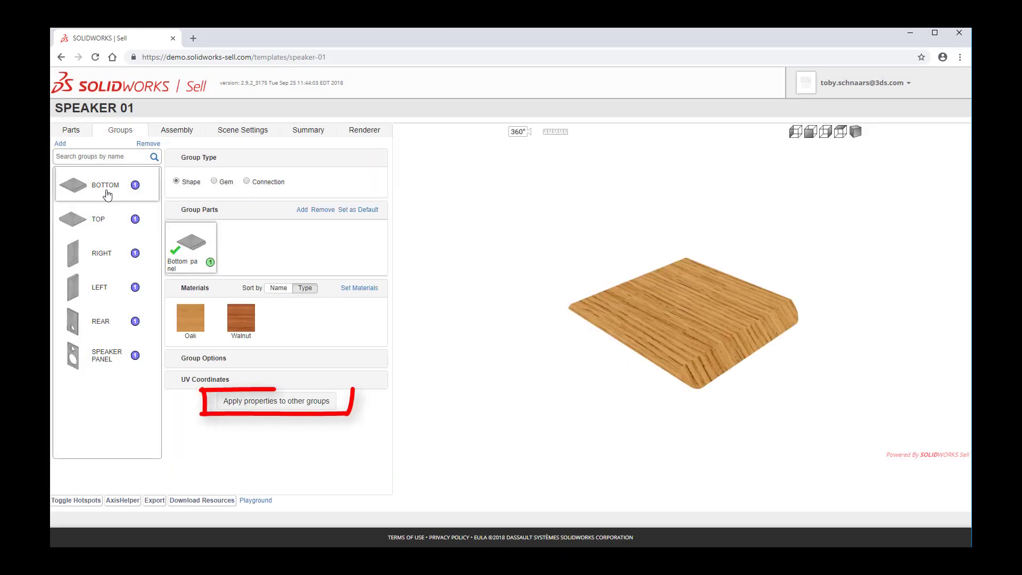
pyautogui.click(294, 402)
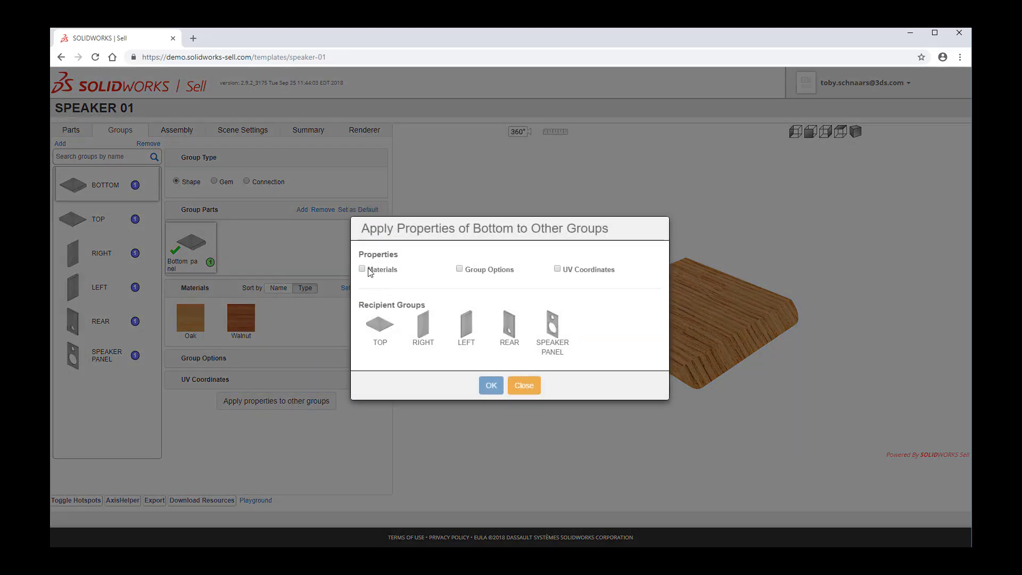
pyautogui.click(380, 324)
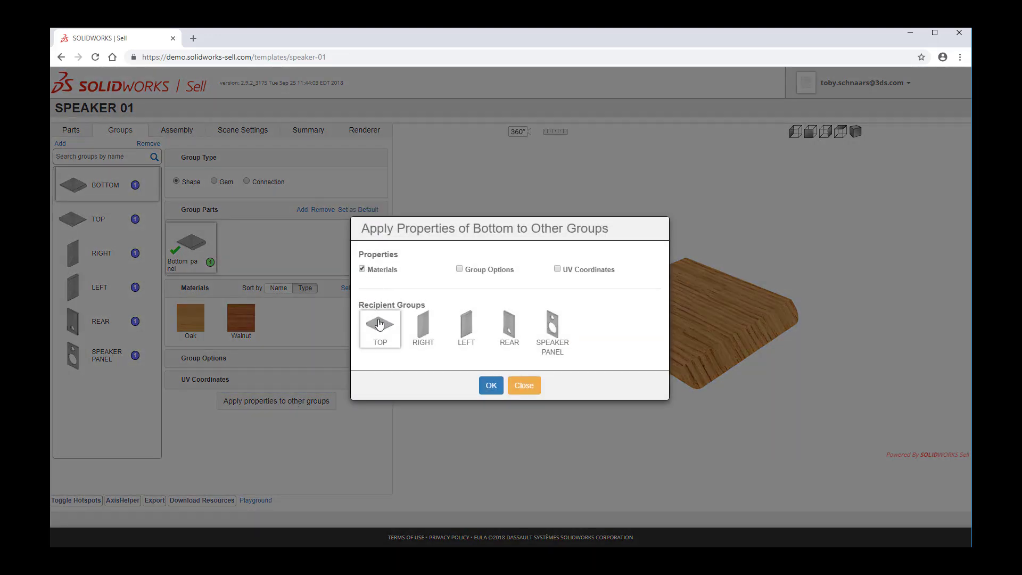
pyautogui.click(490, 385)
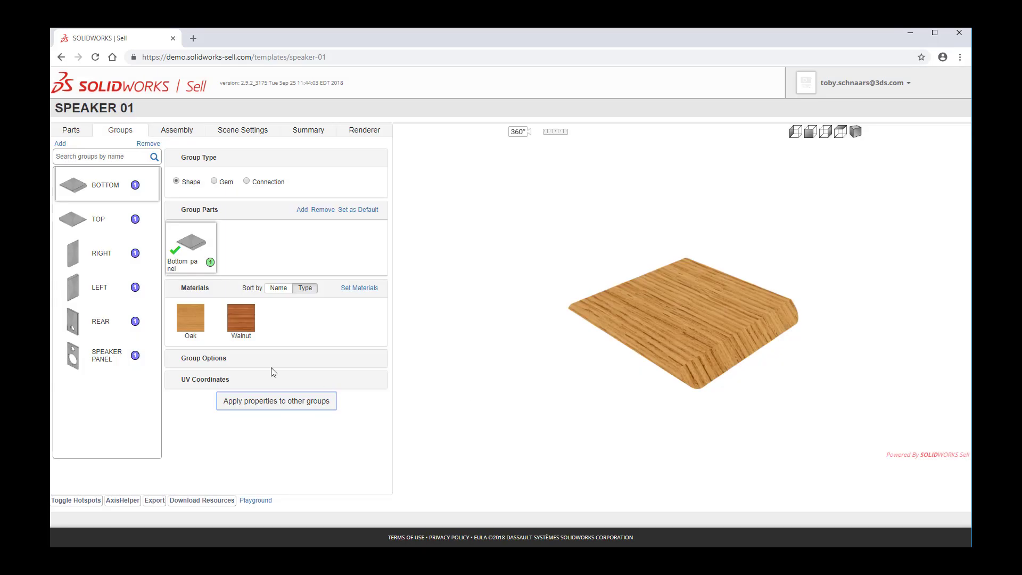
# Preview the Top group in Walnut and open its UV Coordinates section.
pyautogui.click(104, 231)
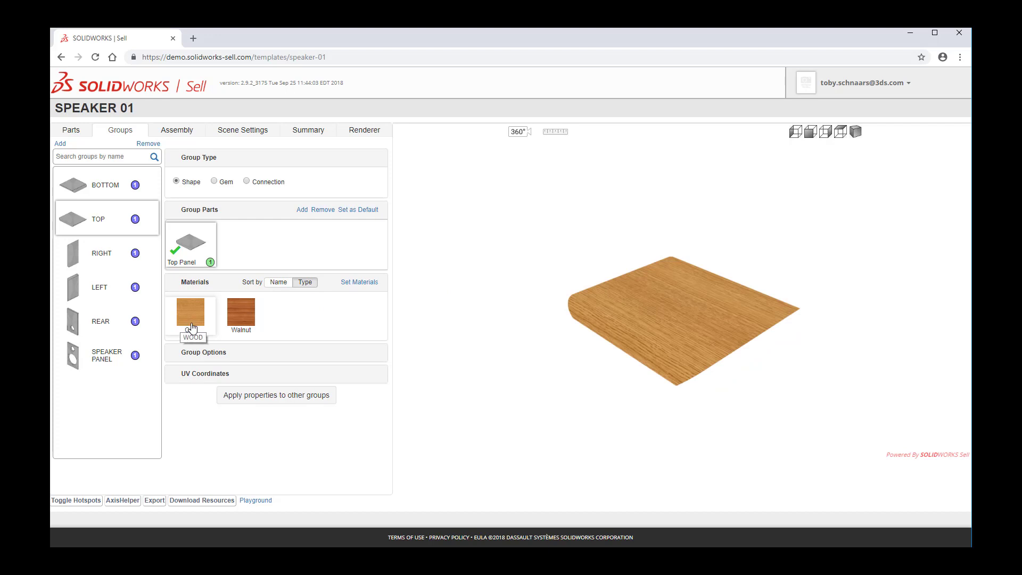
pyautogui.click(241, 312)
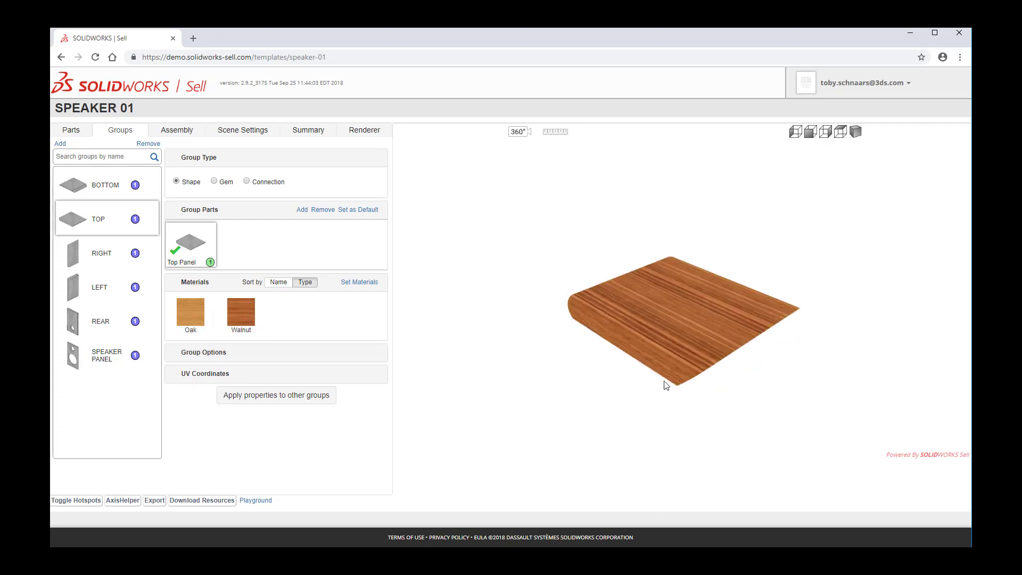
pyautogui.moveTo(665, 385); pyautogui.dragTo(714, 334)
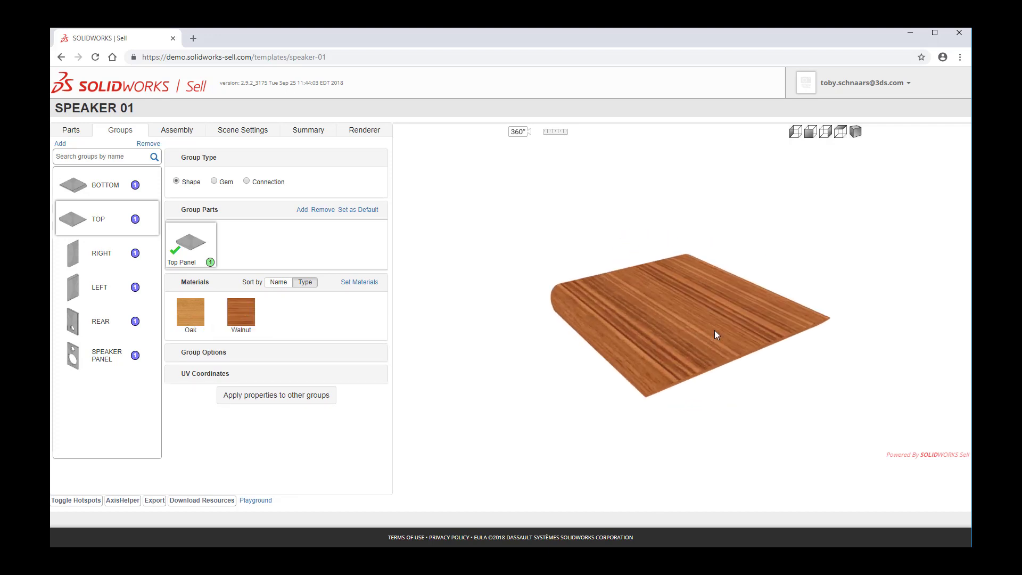
pyautogui.scroll(4, 715, 330)
pyautogui.click(204, 379)
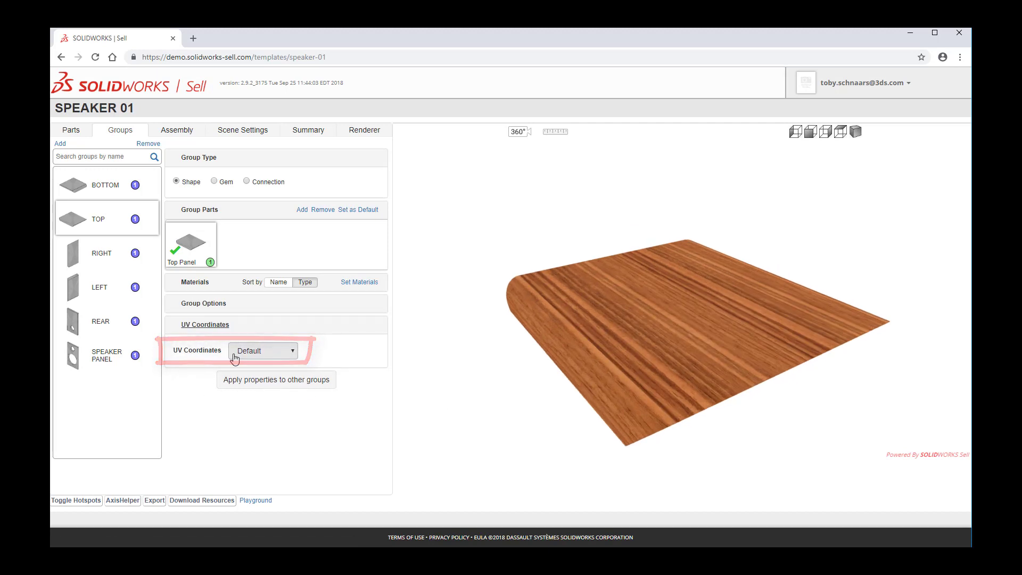
# Apply the Bottom group's UV coordinates to the Top group and inspect the top panel.
pyautogui.click(105, 186)
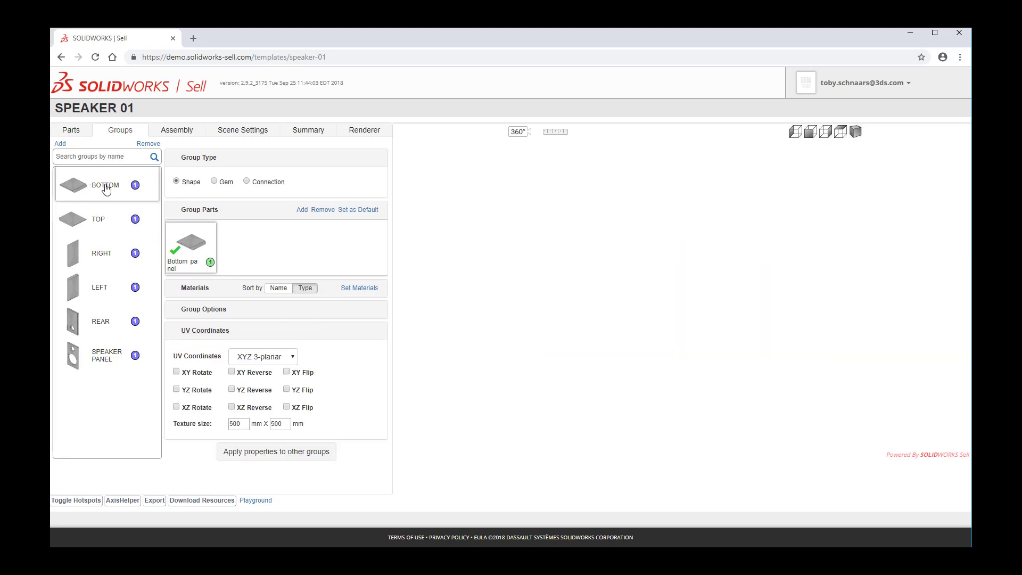
pyautogui.click(275, 456)
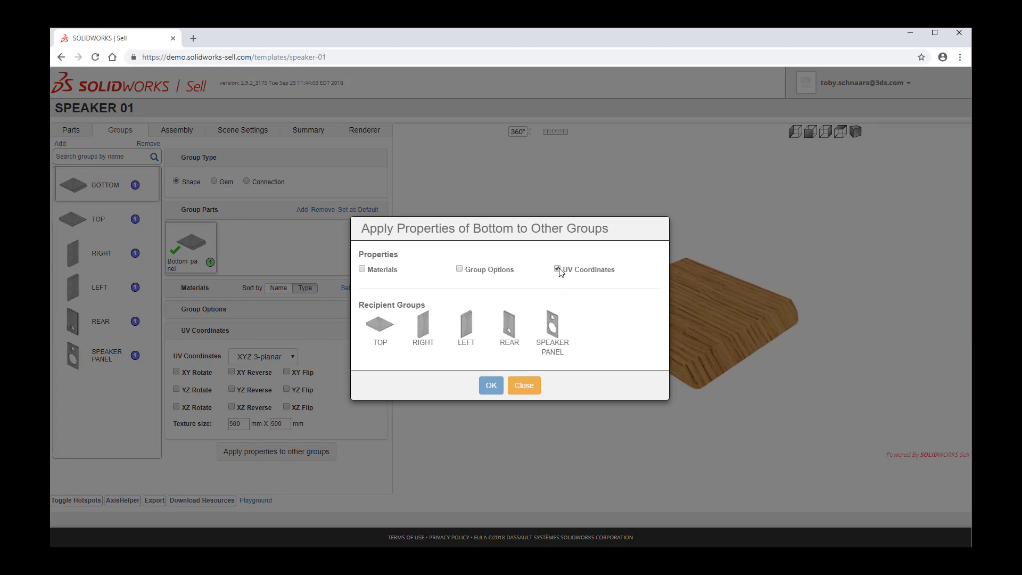
pyautogui.click(379, 327)
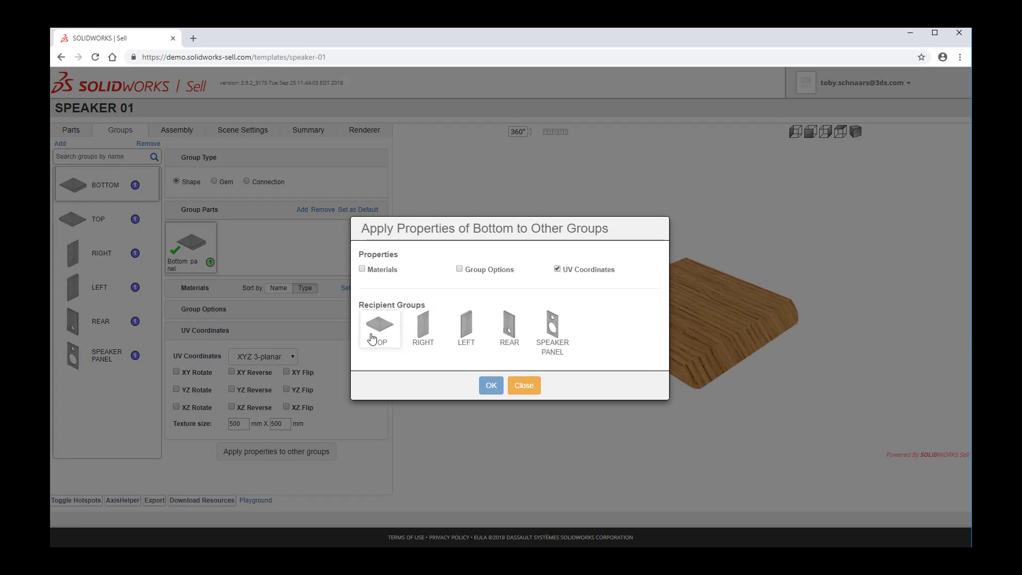
pyautogui.click(490, 385)
pyautogui.click(81, 218)
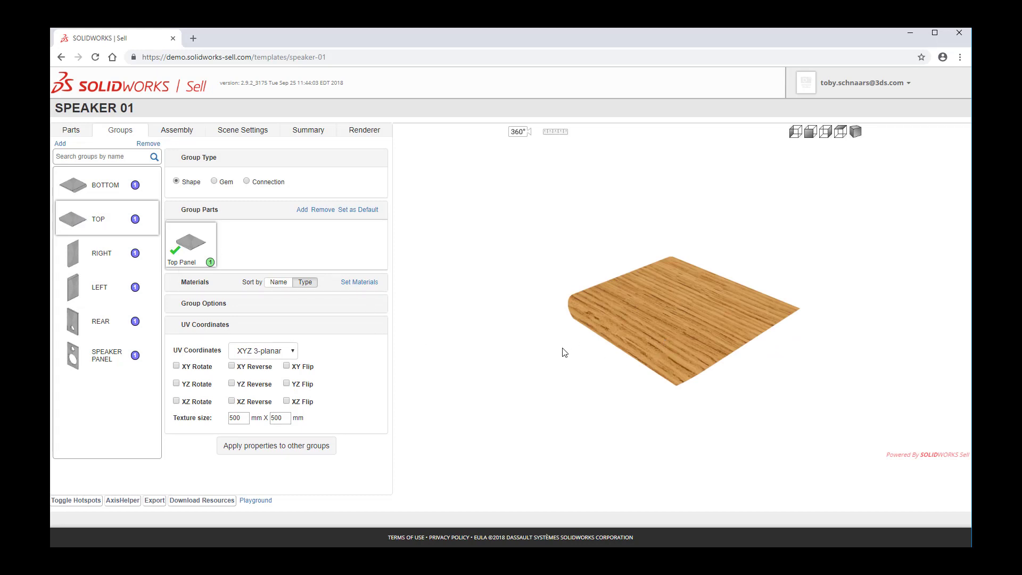
pyautogui.moveTo(470, 363); pyautogui.dragTo(575, 390)
# Apply the Bottom group's materials and UV coordinates to the Right, Left and Rear groups.
pyautogui.click(79, 193)
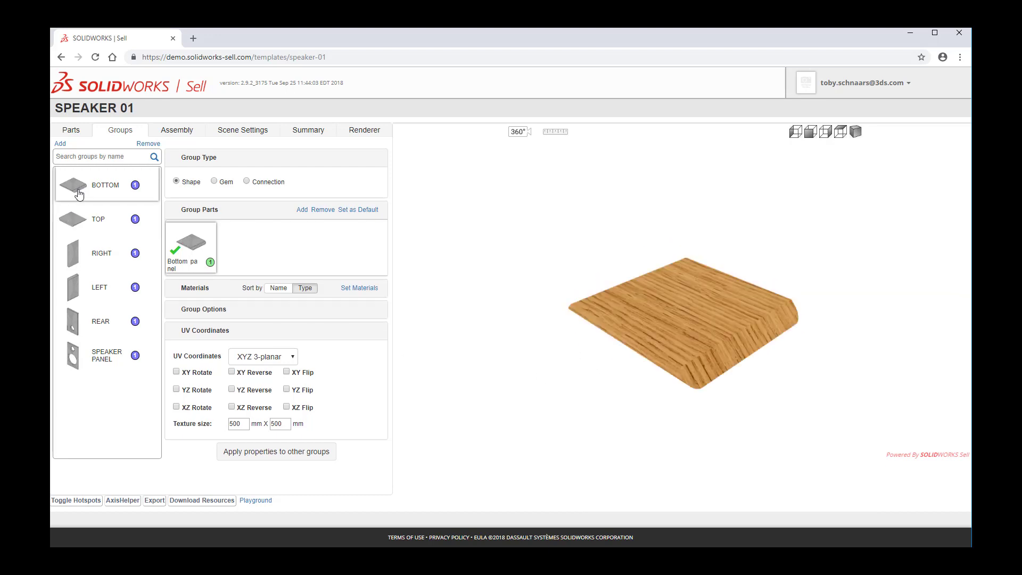
pyautogui.click(287, 456)
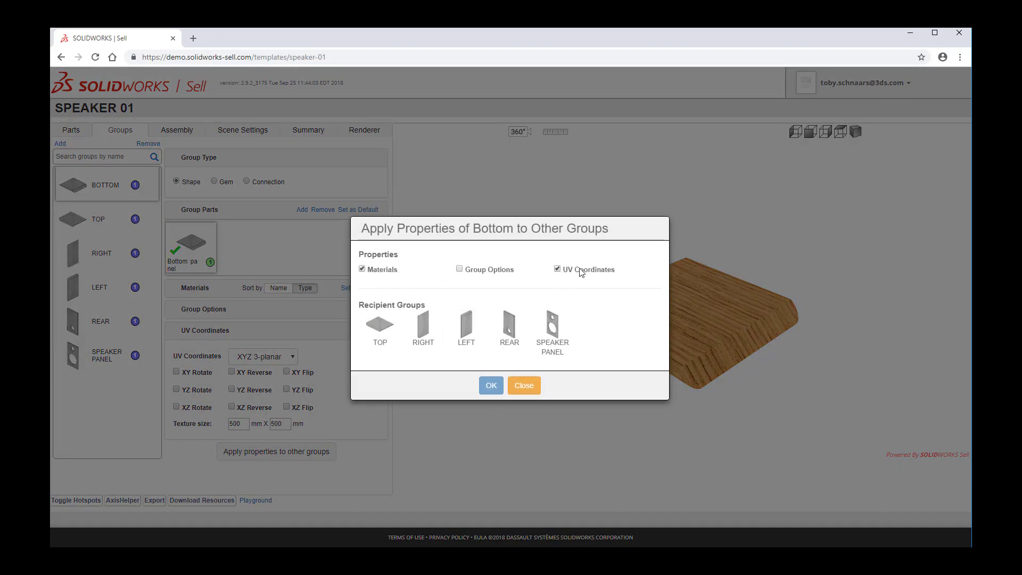
pyautogui.click(432, 334)
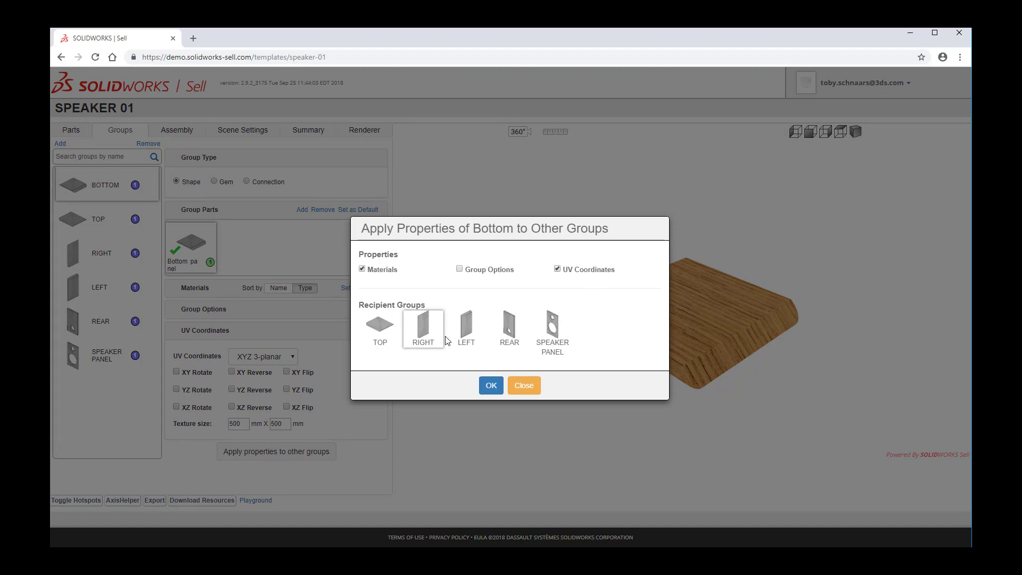
pyautogui.click(468, 335)
pyautogui.click(503, 332)
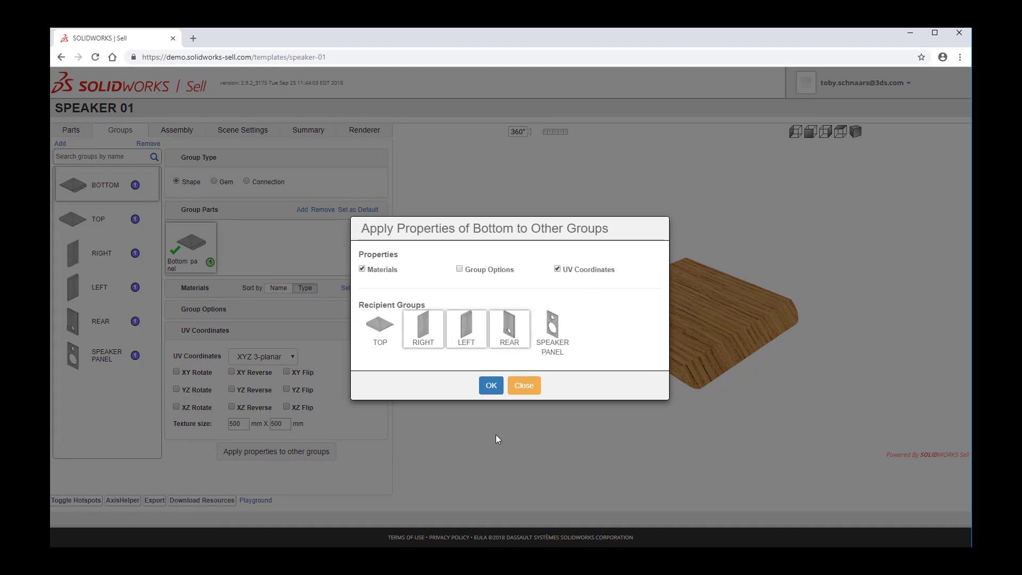
pyautogui.click(489, 386)
# On the Right group, try YZ Rotate, then enable XY Rotate instead for its UV coordinates.
pyautogui.click(101, 221)
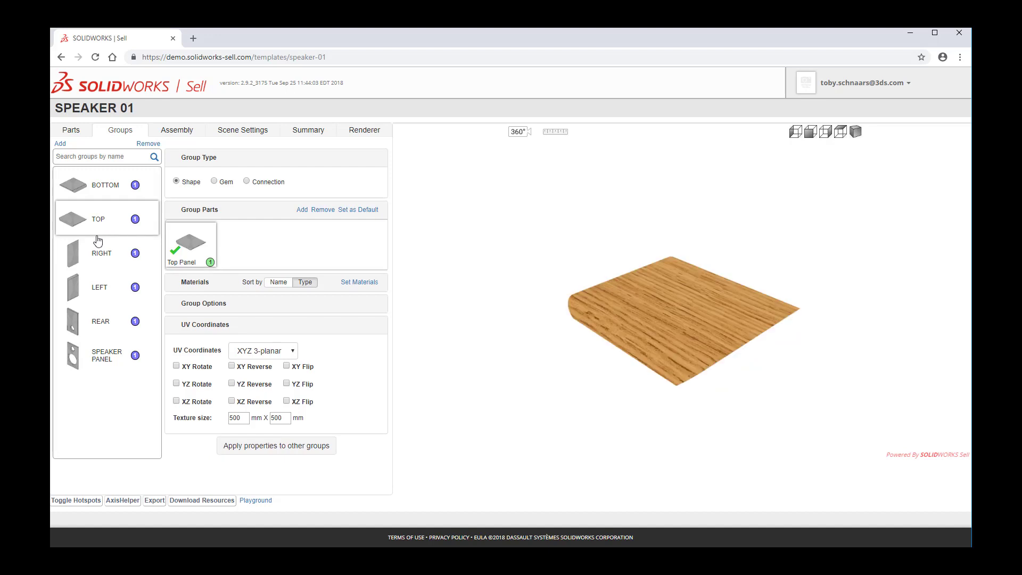
pyautogui.click(94, 252)
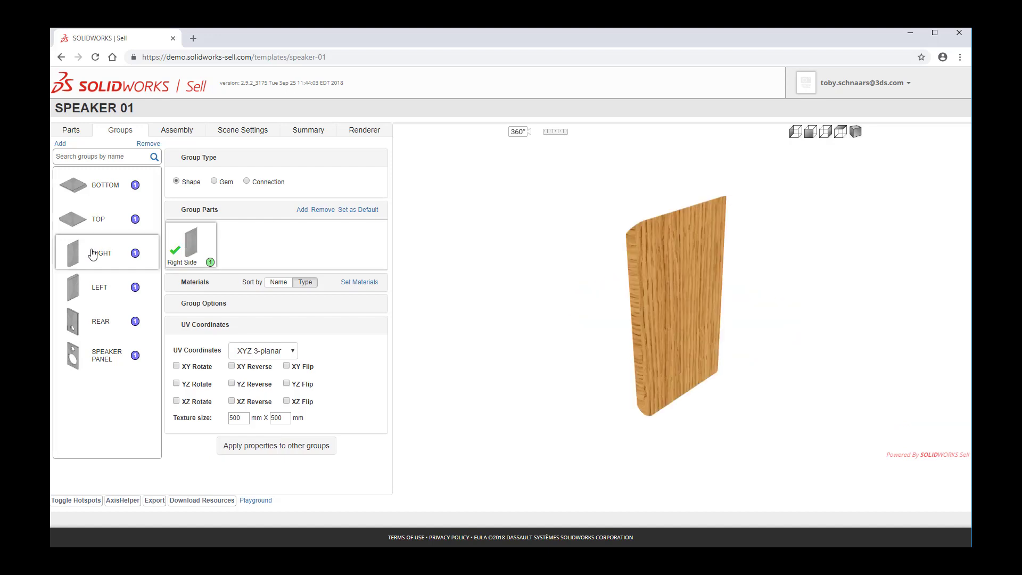
pyautogui.scroll(6, 665, 281)
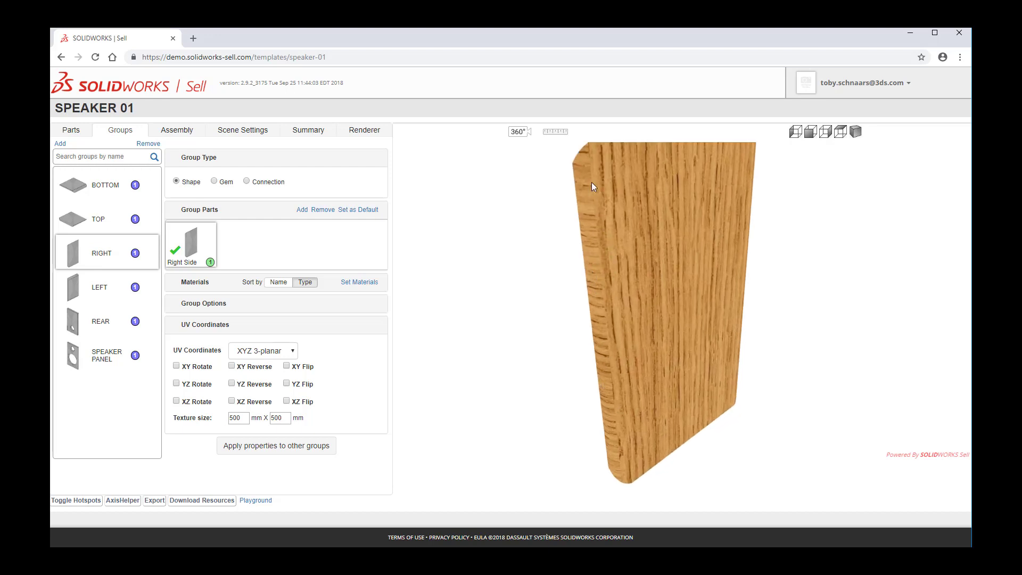
pyautogui.click(185, 386)
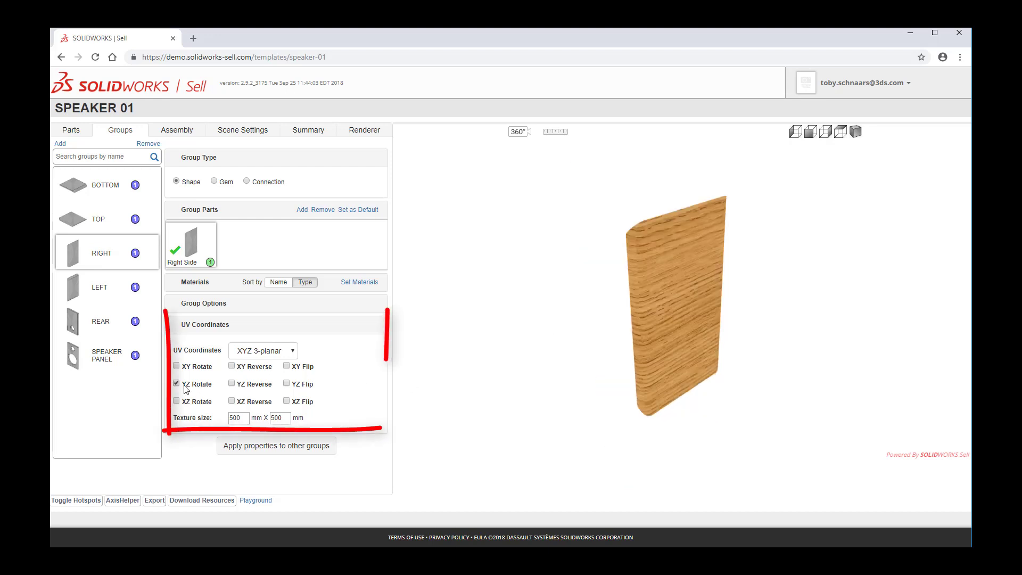
pyautogui.click(184, 387)
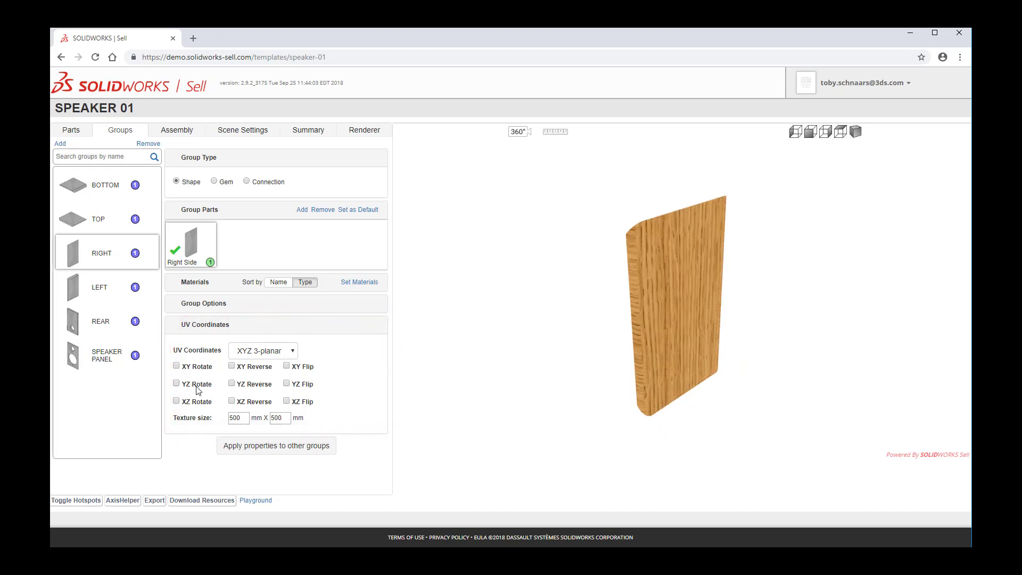
pyautogui.click(191, 369)
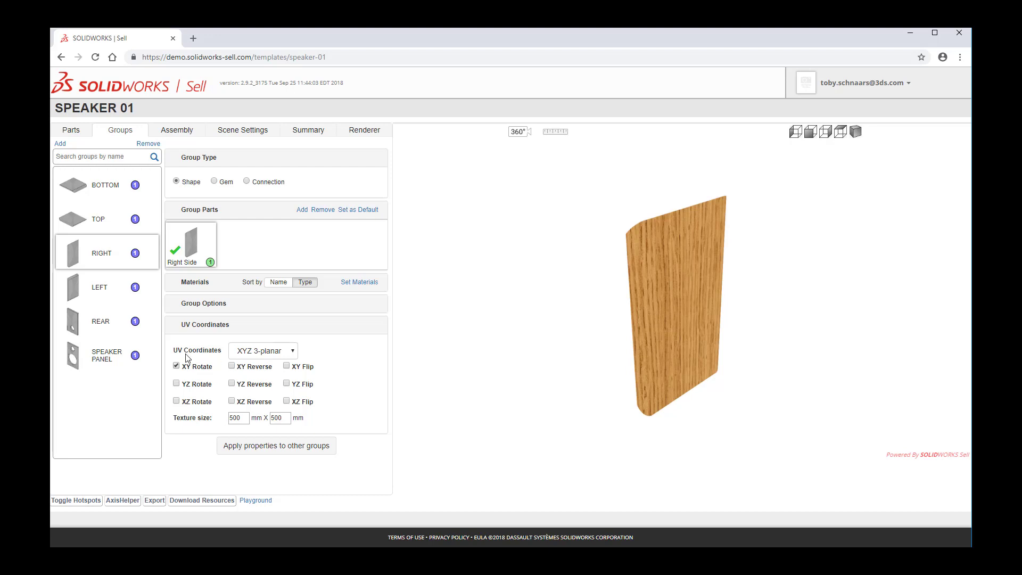
pyautogui.moveTo(577, 332); pyautogui.dragTo(617, 366)
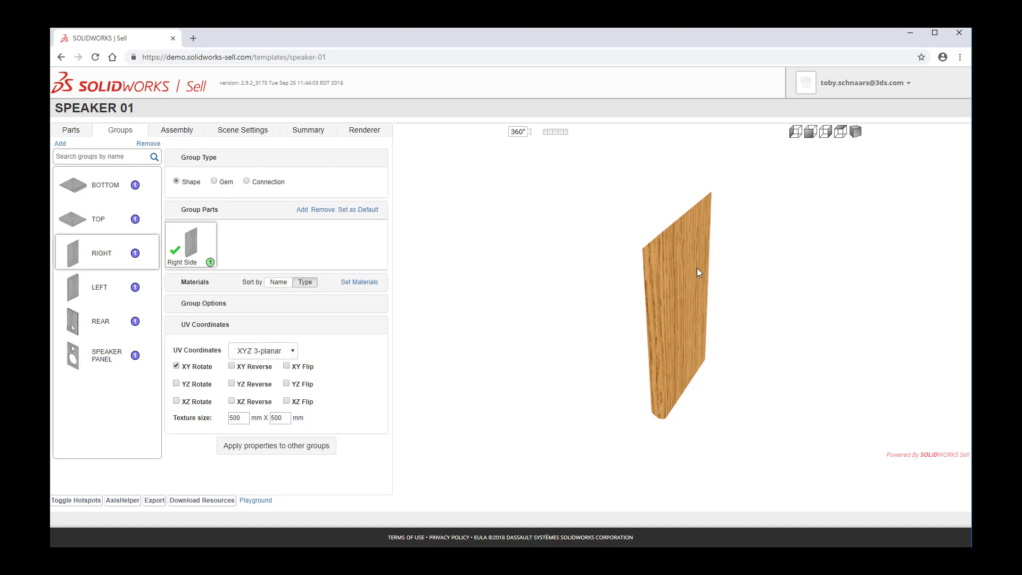
# Enable XY Rotate for the Left group's UV coordinates.
pyautogui.click(99, 286)
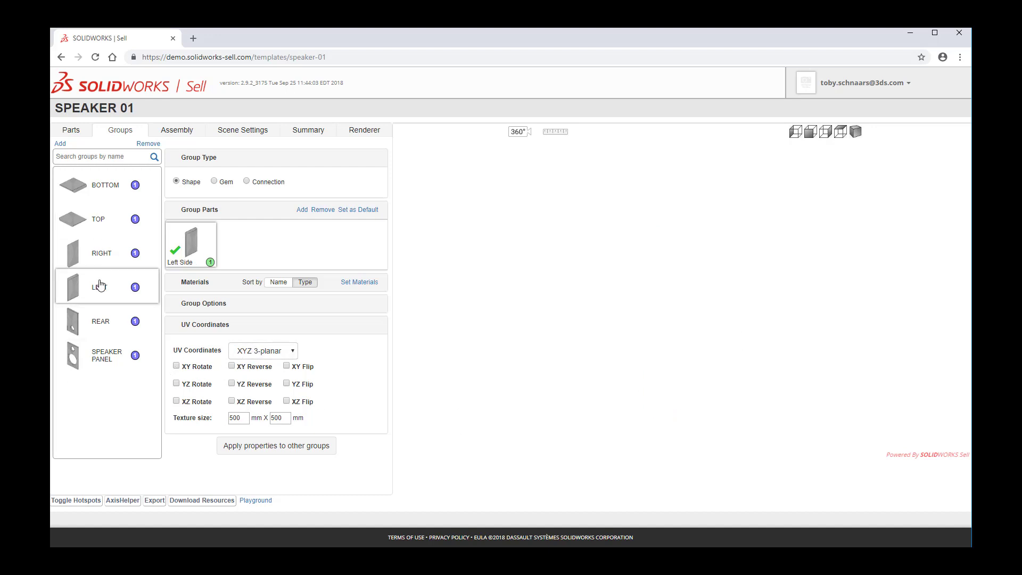
pyautogui.moveTo(584, 334); pyautogui.dragTo(605, 331)
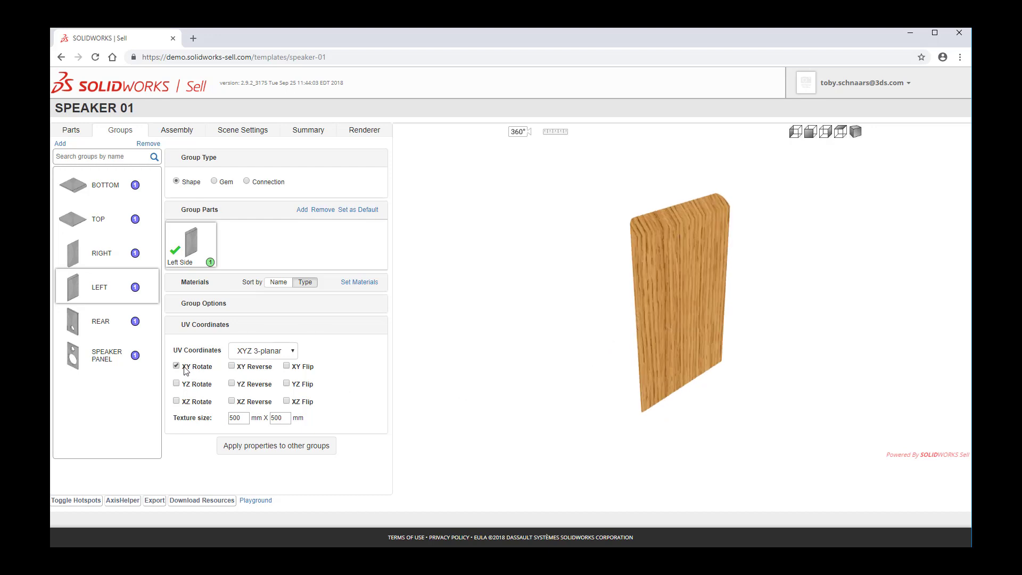
pyautogui.moveTo(582, 322)
pyautogui.mouseDown()
pyautogui.moveTo(688, 316)
pyautogui.moveTo(583, 326)
pyautogui.mouseUp()
# Toggle the Rear group's XY Rotate option off and back on while viewing the rear panel.
pyautogui.click(85, 330)
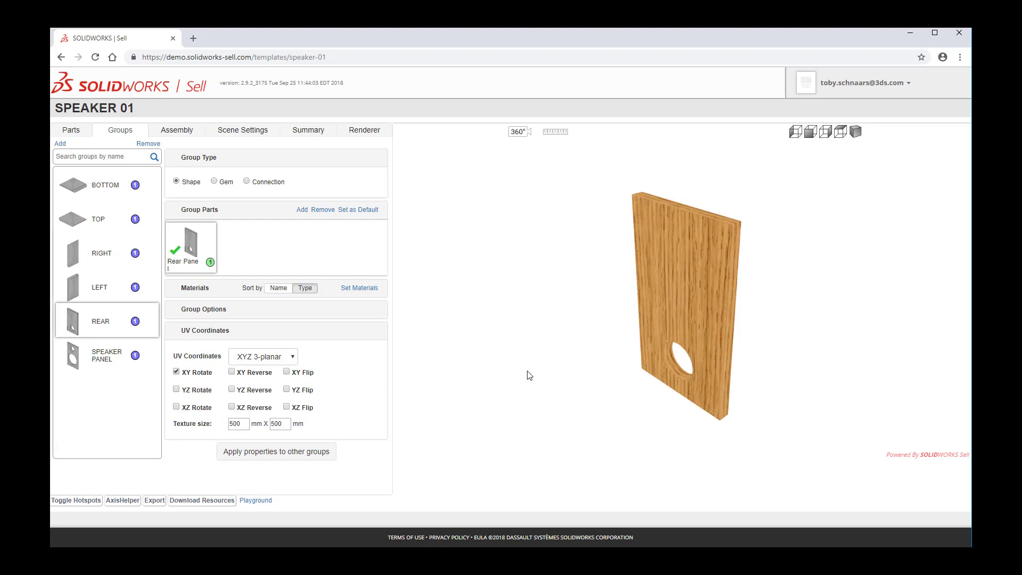
pyautogui.moveTo(529, 376); pyautogui.dragTo(551, 375)
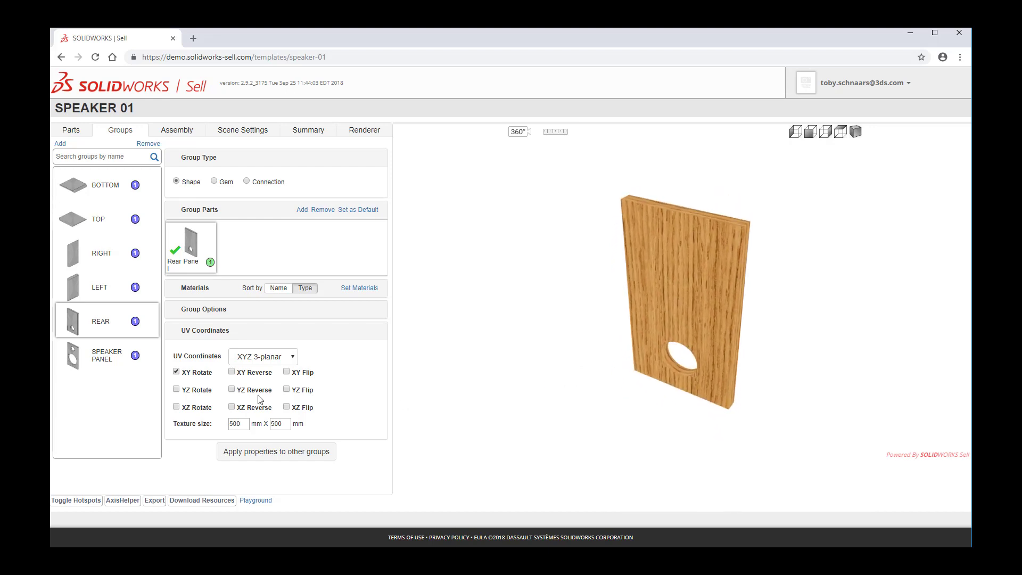
pyautogui.click(198, 372)
pyautogui.click(198, 373)
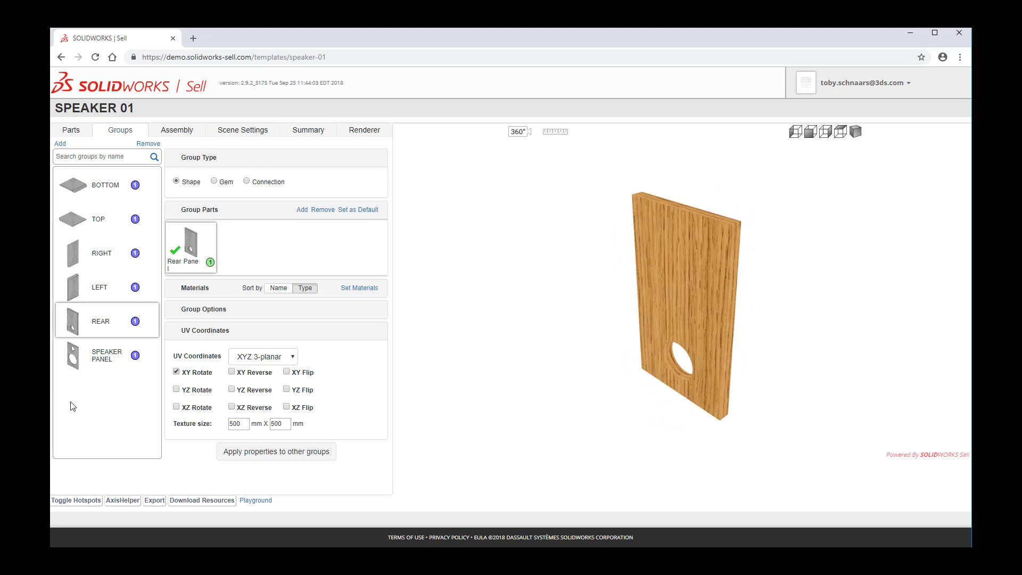
# Assign the plastic materials 9349, Green and Black Matte to the Speaker Panel group.
pyautogui.click(107, 363)
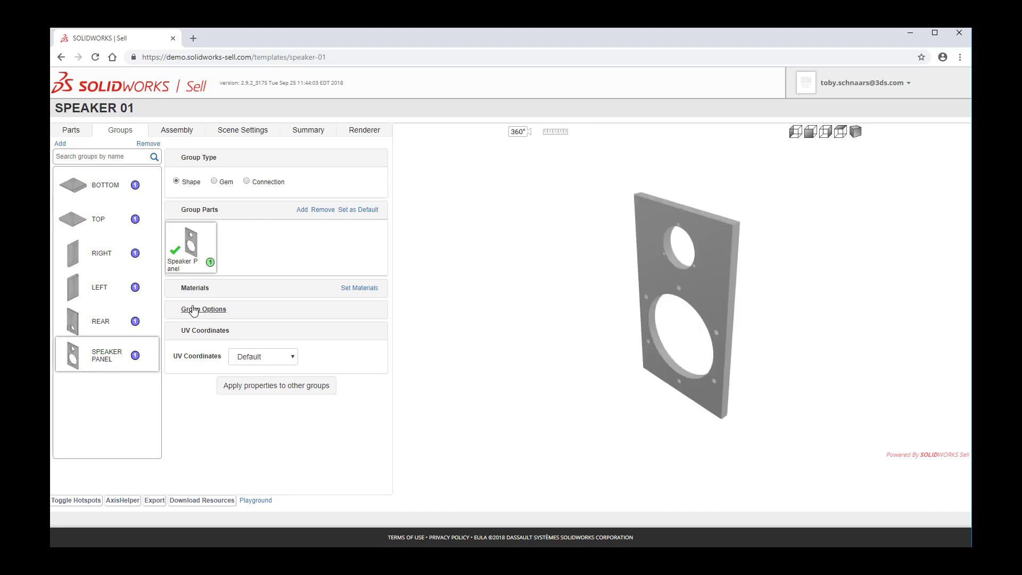
pyautogui.click(206, 291)
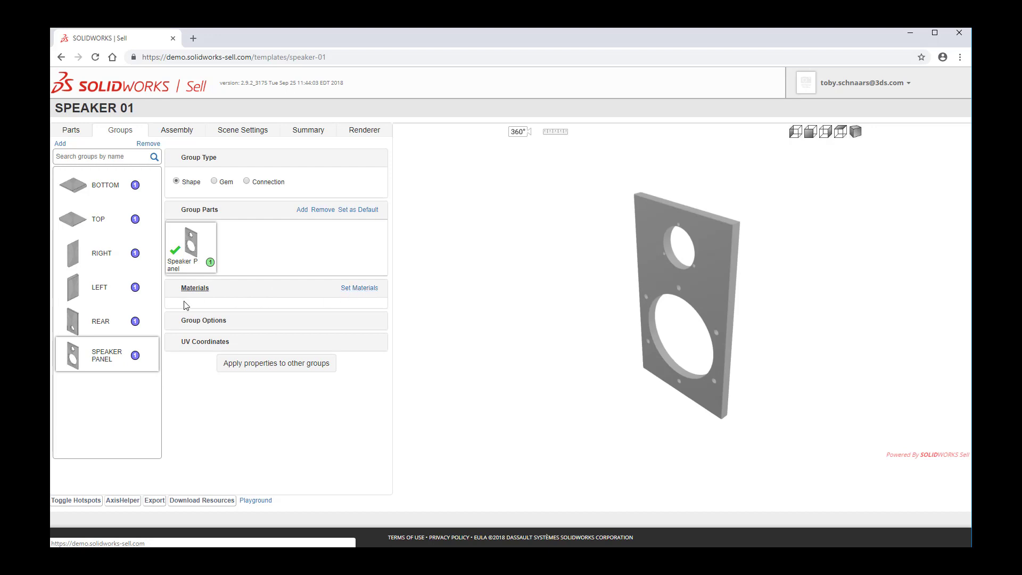
pyautogui.click(352, 289)
pyautogui.click(398, 201)
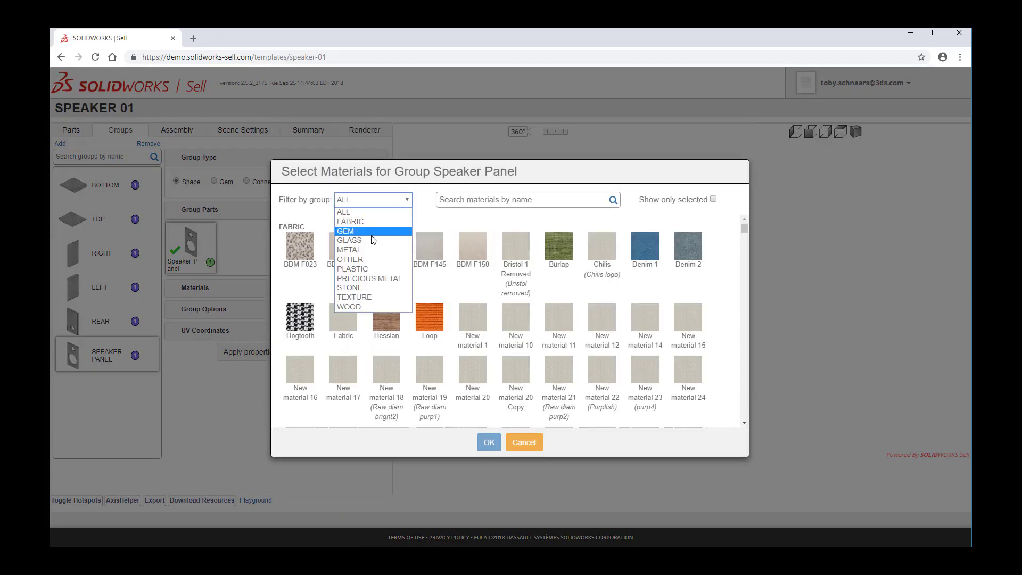
pyautogui.click(360, 268)
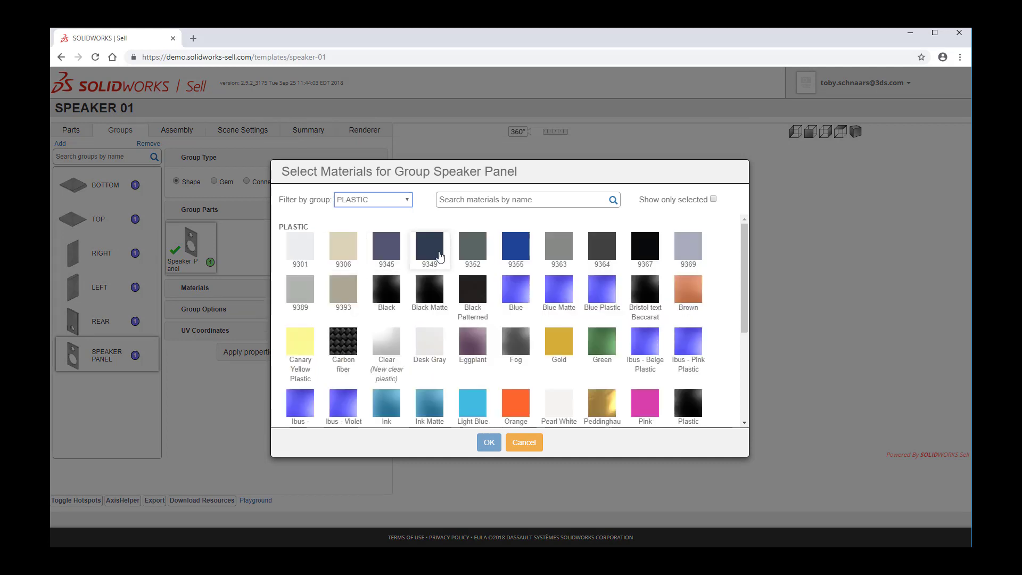
pyautogui.click(430, 251)
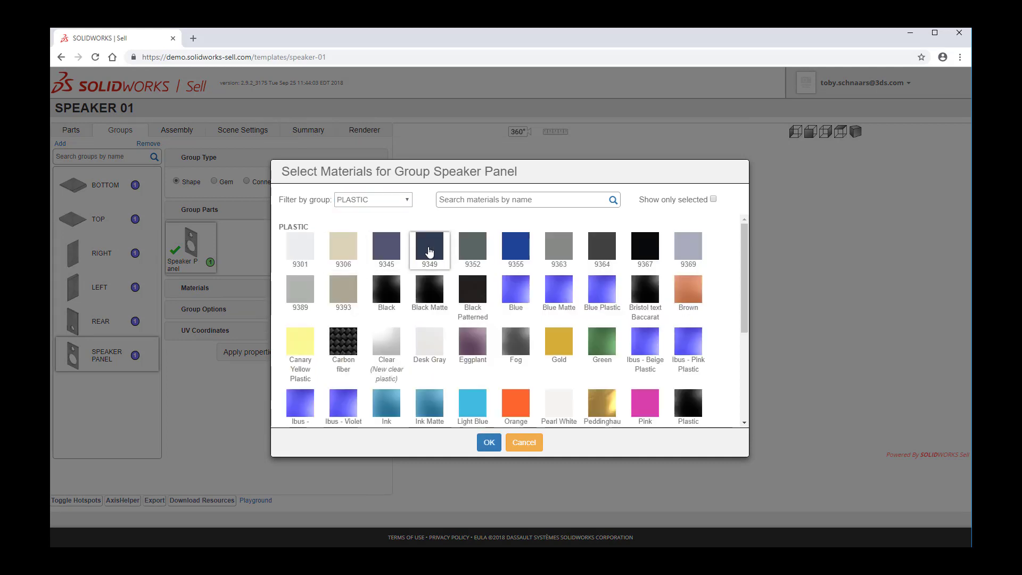
pyautogui.click(598, 347)
pyautogui.click(429, 293)
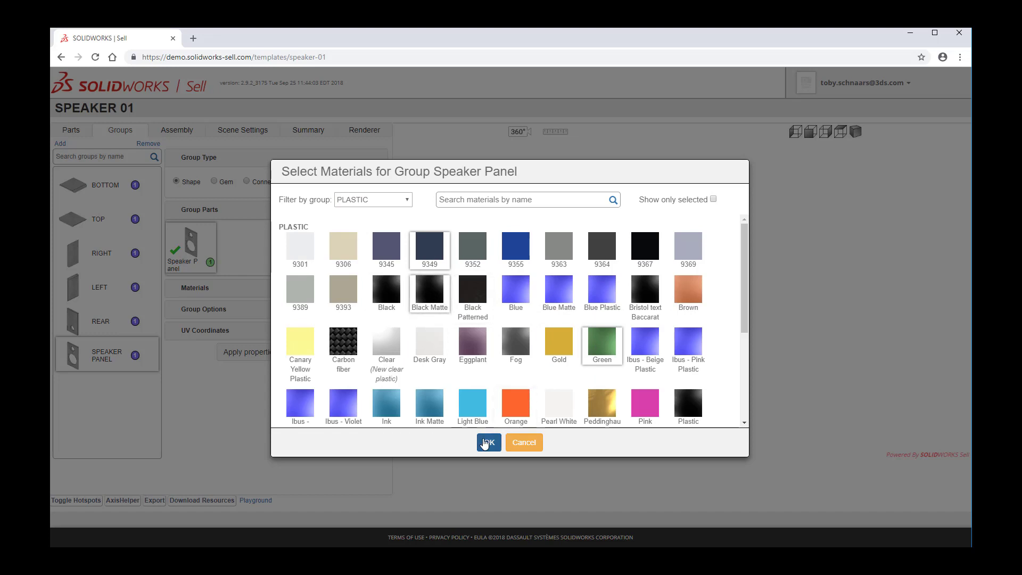
pyautogui.click(485, 443)
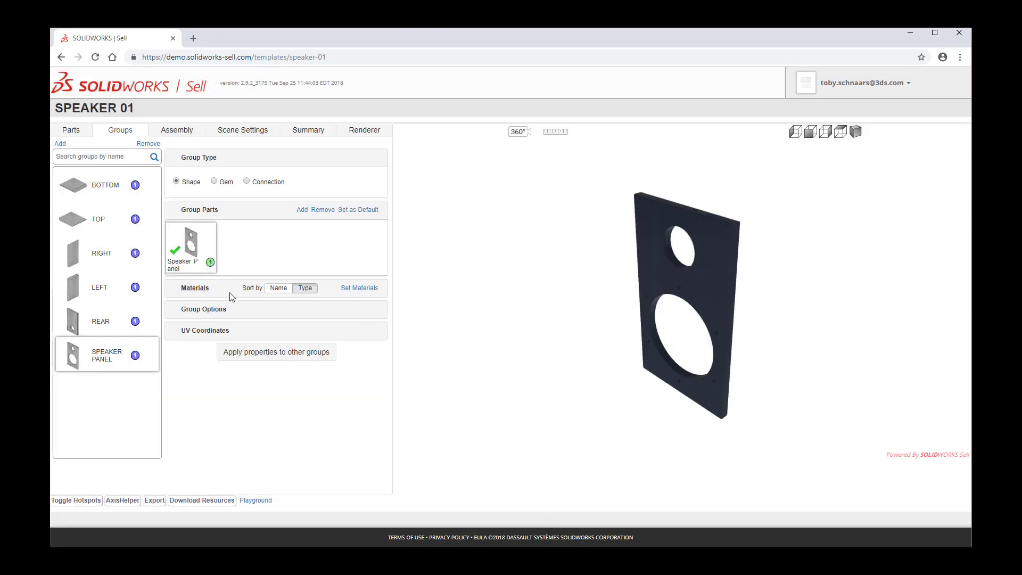
# Preview each of the Speaker Panel group's materials on the model by selecting its swatches in turn.
pyautogui.click(198, 289)
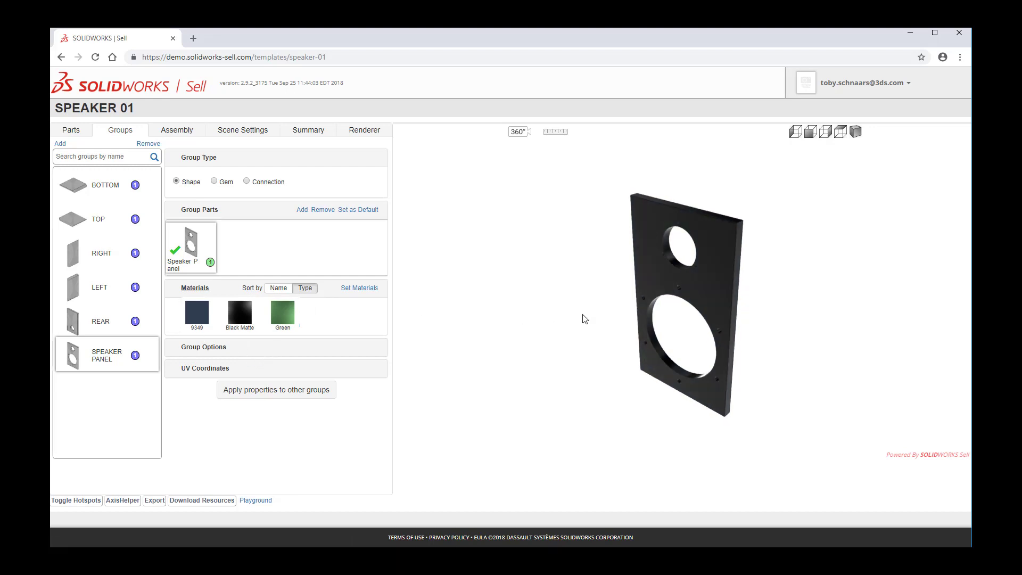
pyautogui.click(285, 316)
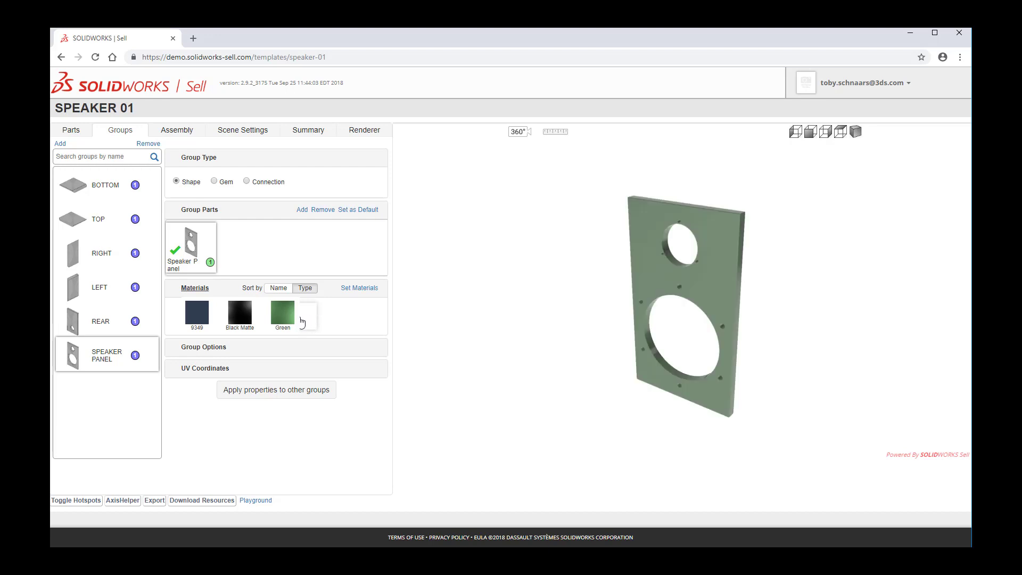
pyautogui.click(240, 314)
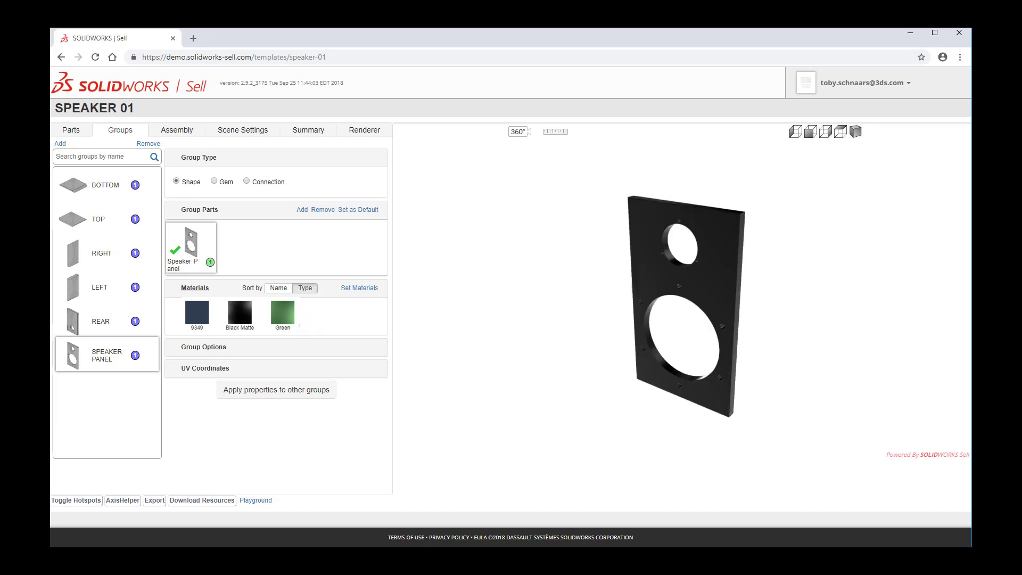
pyautogui.click(197, 313)
pyautogui.click(240, 314)
pyautogui.click(282, 314)
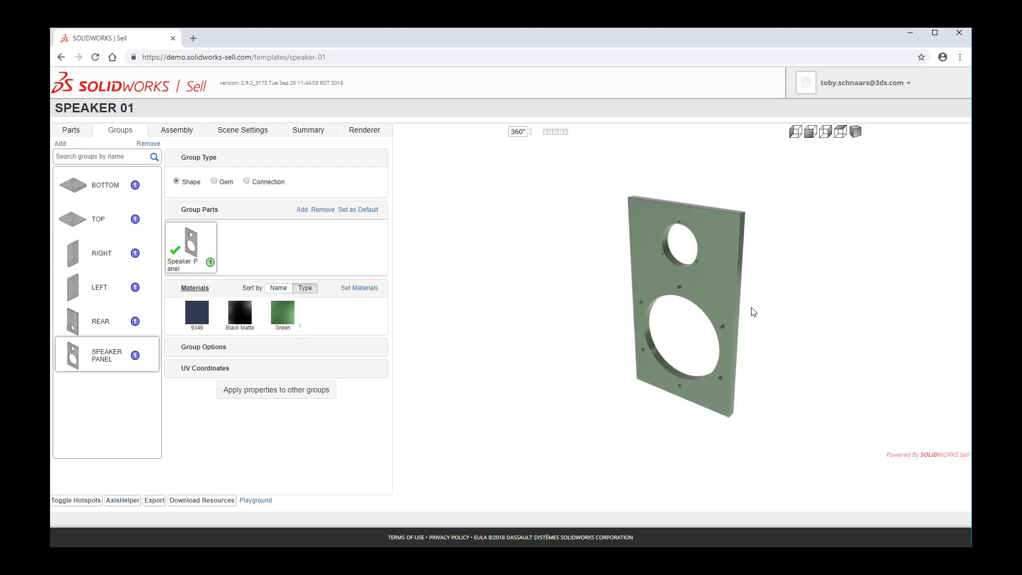
# Review the group setup by selecting the Rear, Left, Right, Top and Bottom groups in turn.
pyautogui.scroll(3, 750, 308)
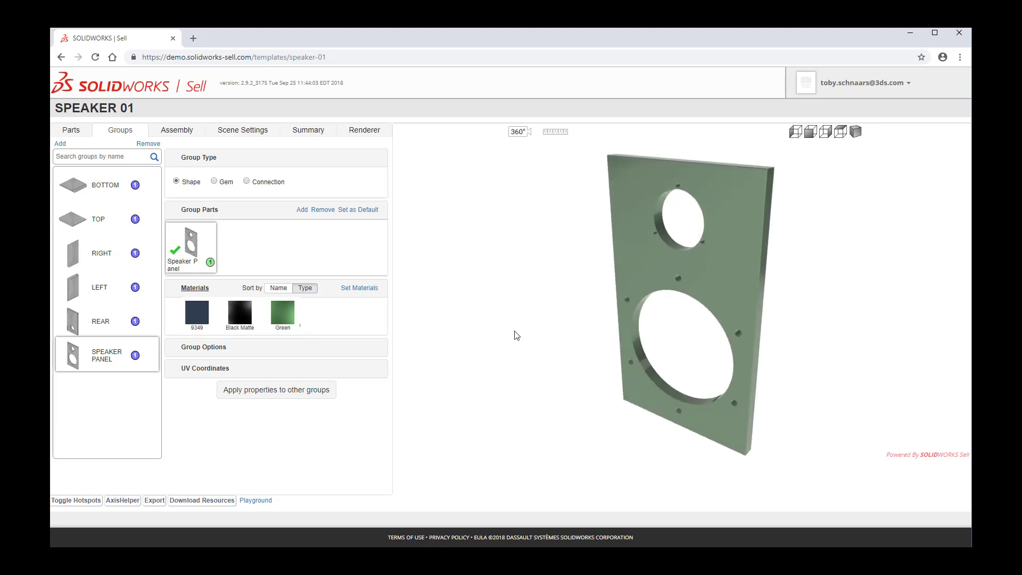
pyautogui.moveTo(529, 321); pyautogui.dragTo(515, 336)
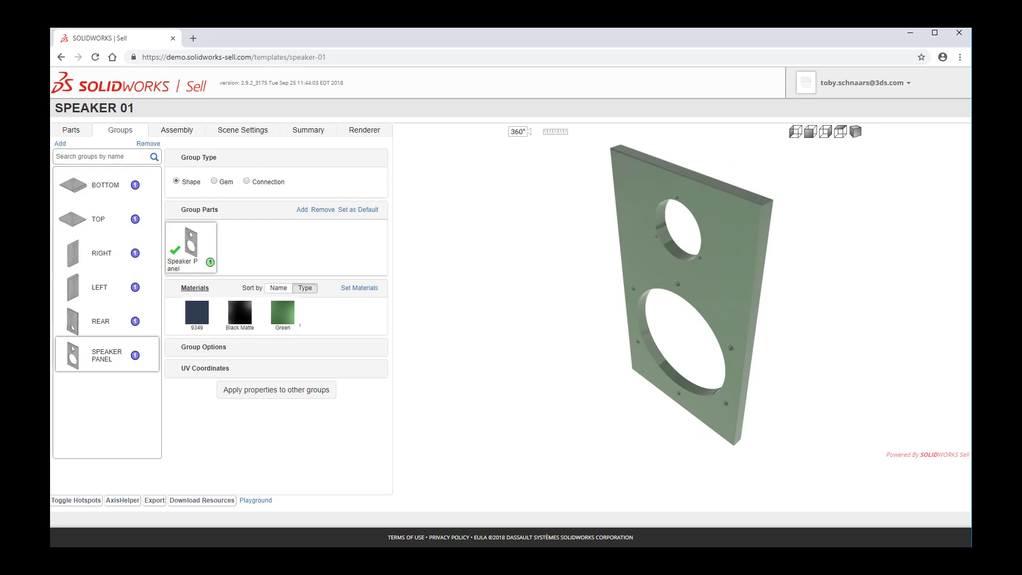
pyautogui.click(102, 324)
pyautogui.click(103, 297)
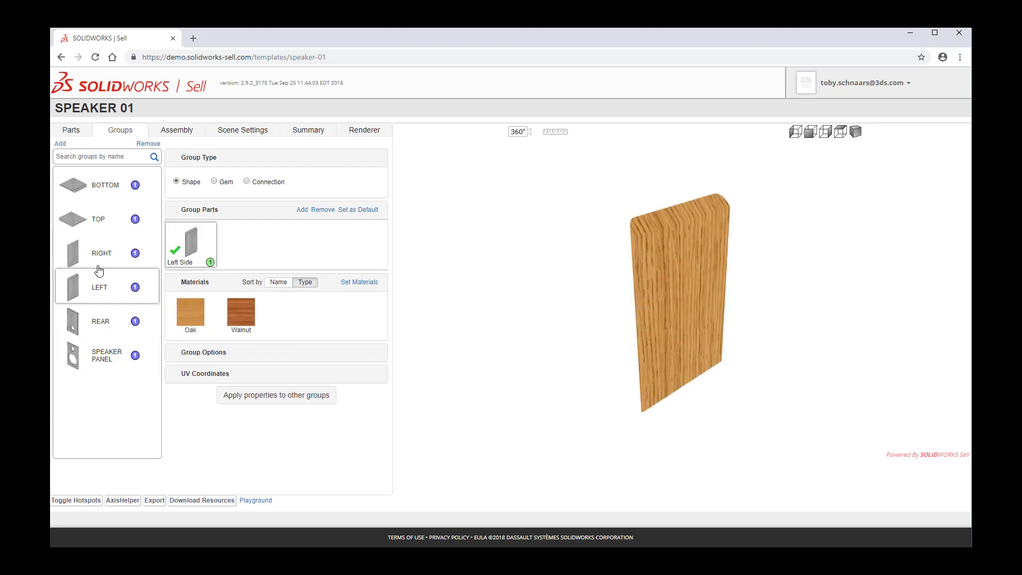
pyautogui.click(99, 258)
pyautogui.click(100, 221)
pyautogui.click(104, 196)
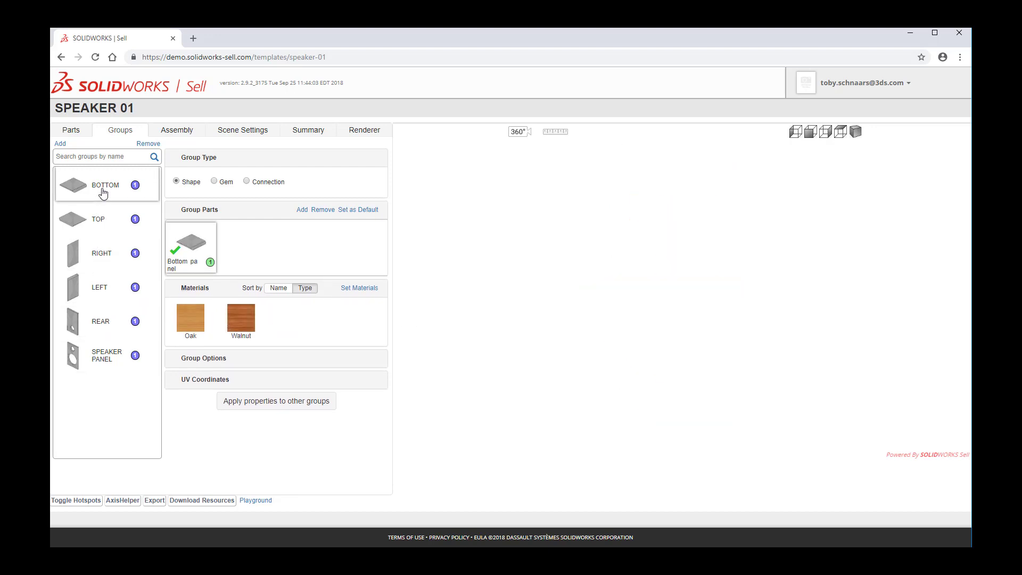